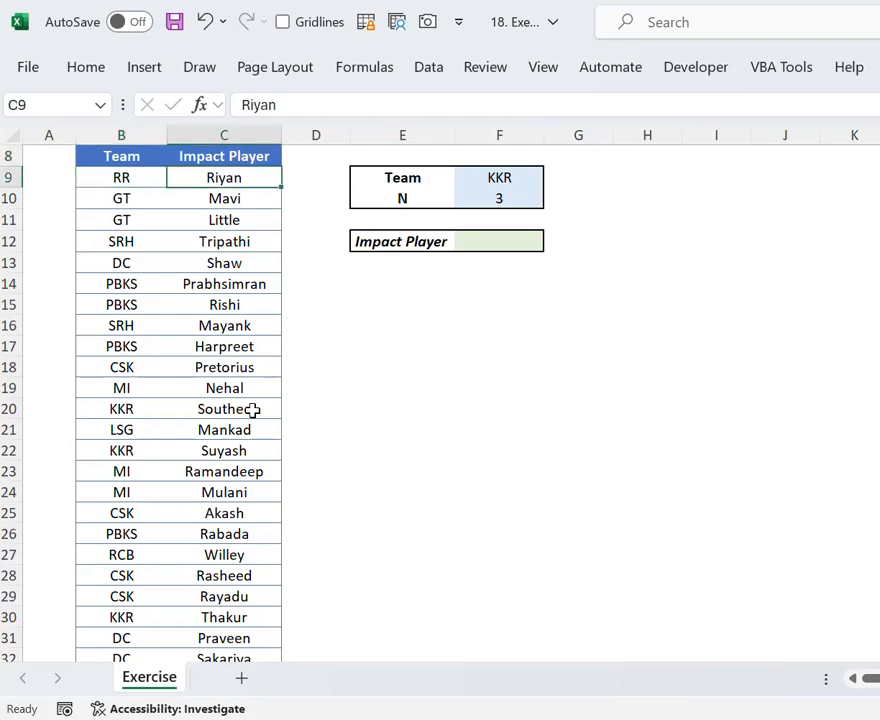
- Examine the Team and Impact Player table, the task description, the team choices in F9, the N value in F10 and result cell F12
key(ctrl+shift+Down)
key(Up)
key(Up)
key(Up)
key(ctrl+Up)
key(Down)
click(463, 328)
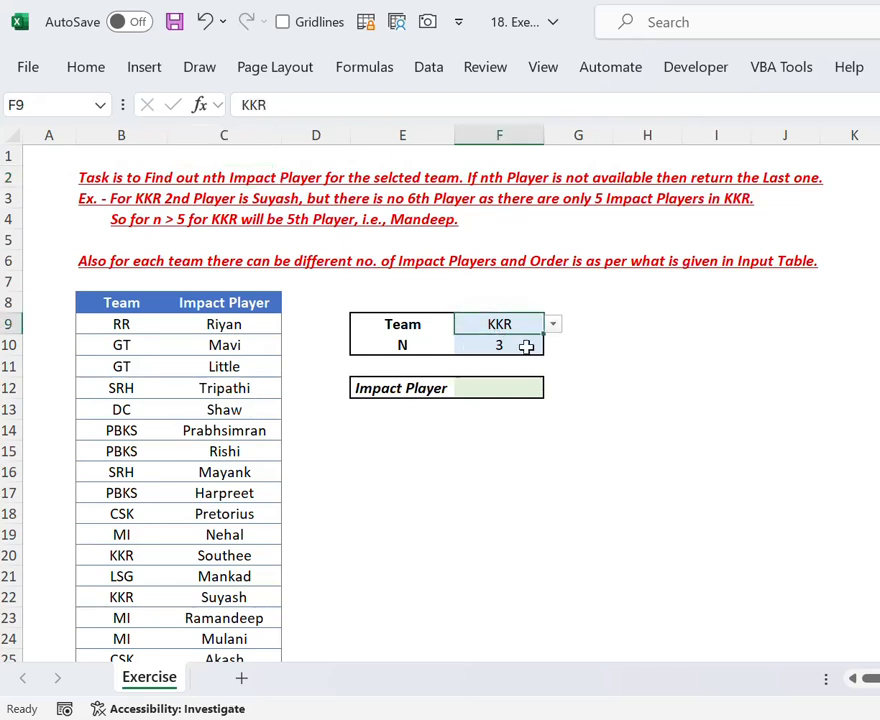
click(553, 326)
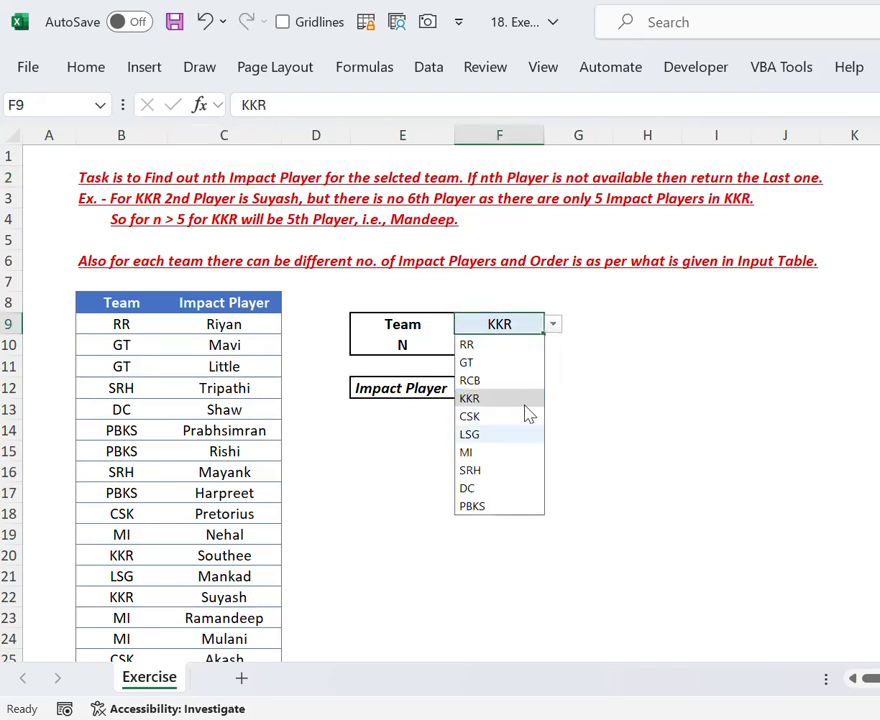
click(520, 324)
click(517, 347)
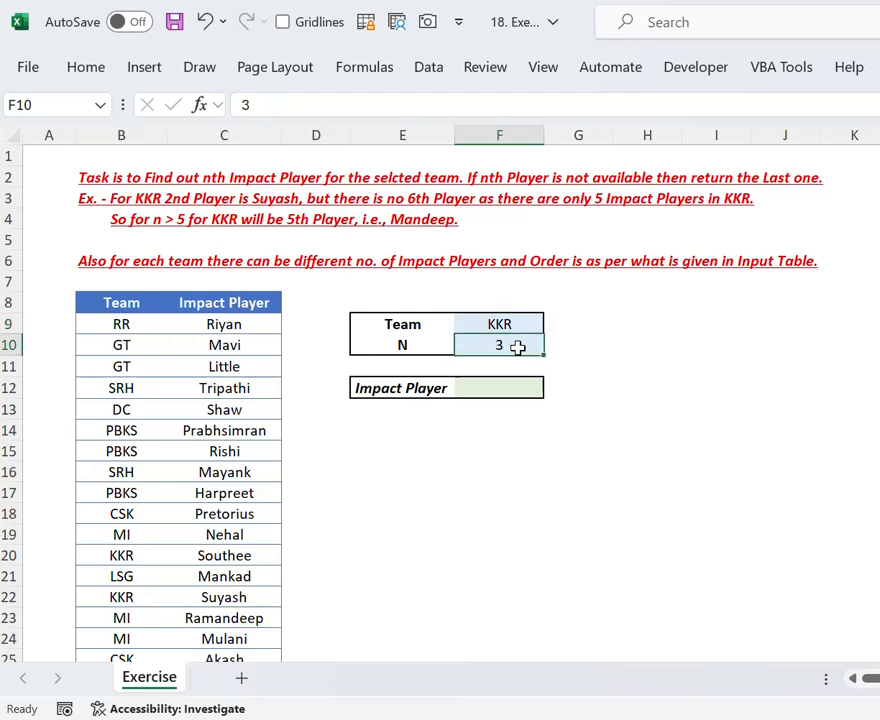
click(515, 324)
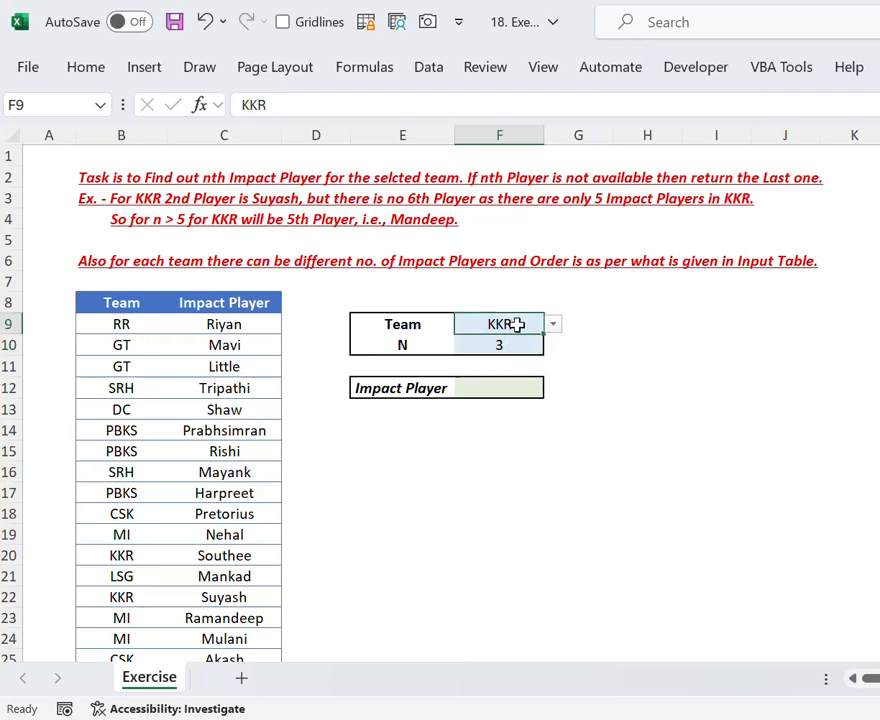
click(512, 347)
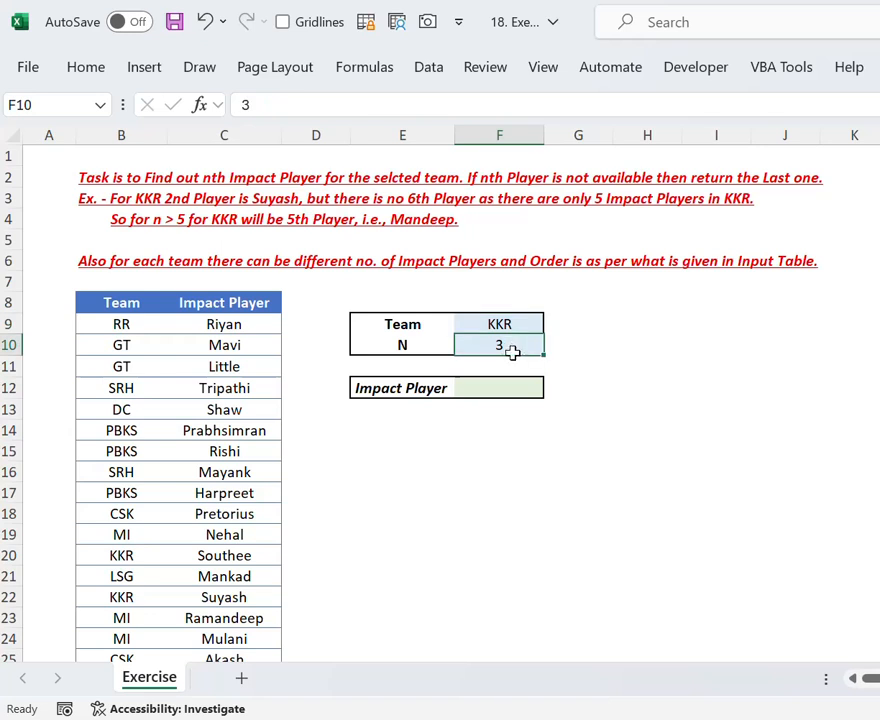
click(520, 392)
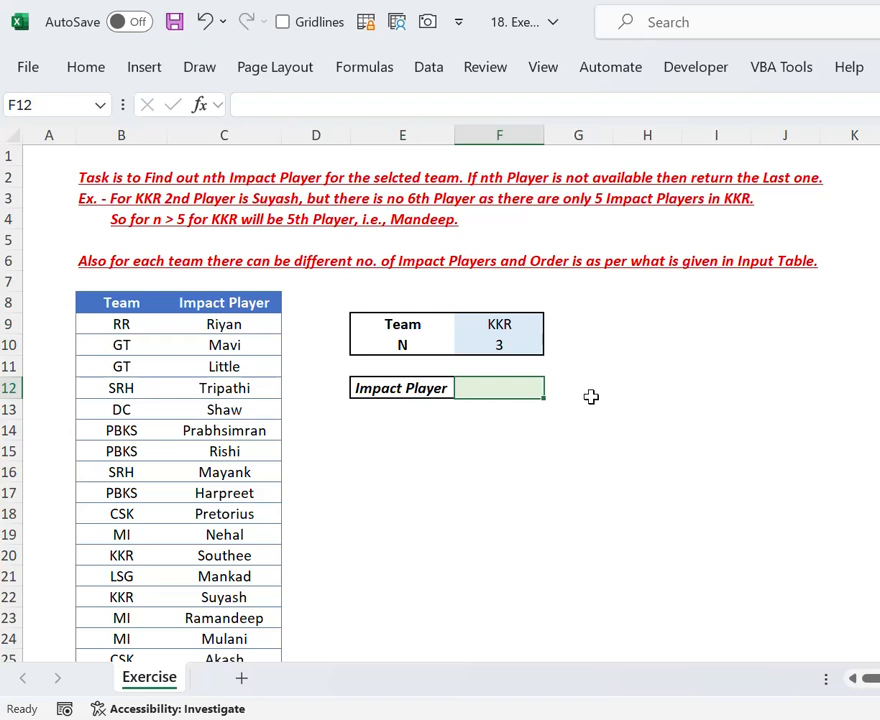
- In H12, list the selected team's impact players with =FILTER(Table1[Impact Player],Table1[Team]=F9)
click(642, 398)
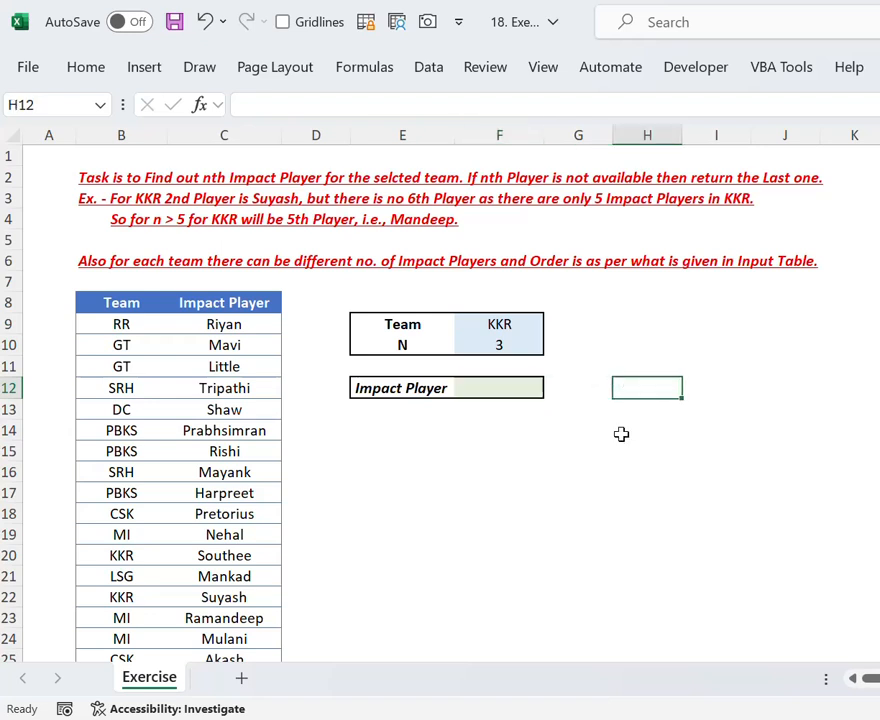
text(=filter)
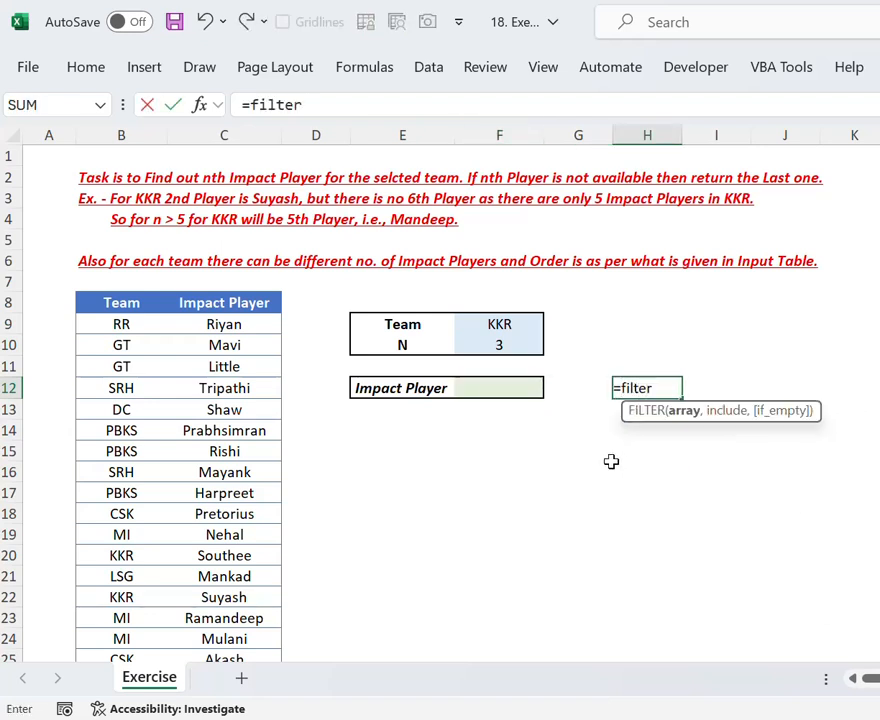
key(Tab)
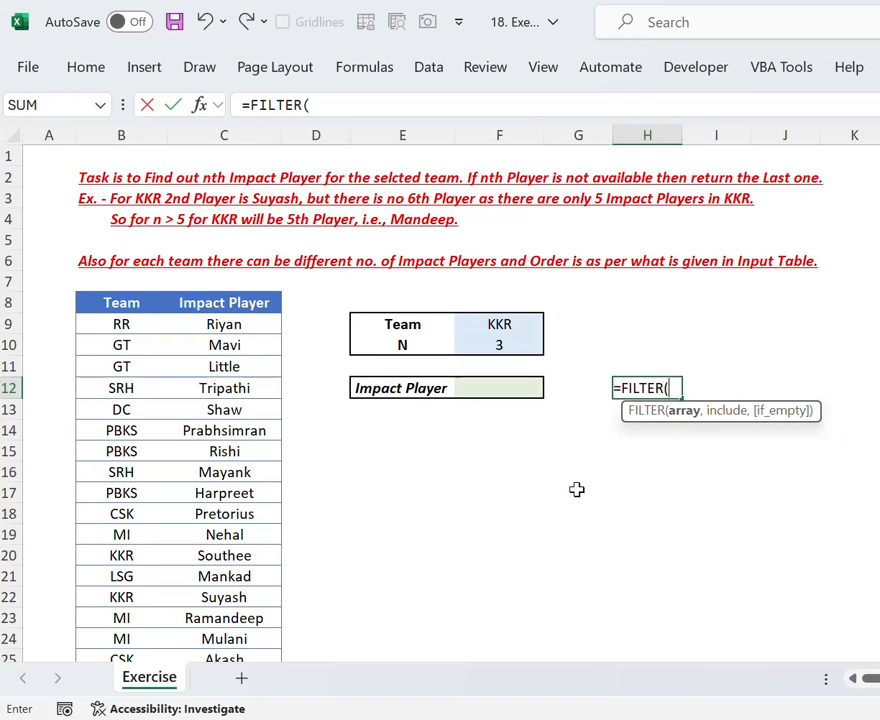
click(254, 301)
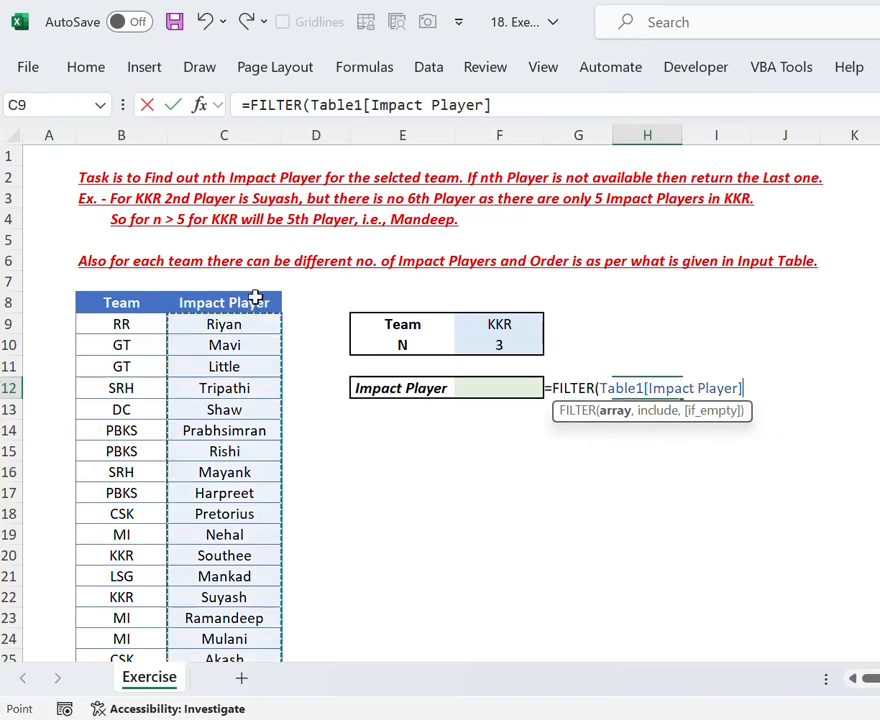
text(,)
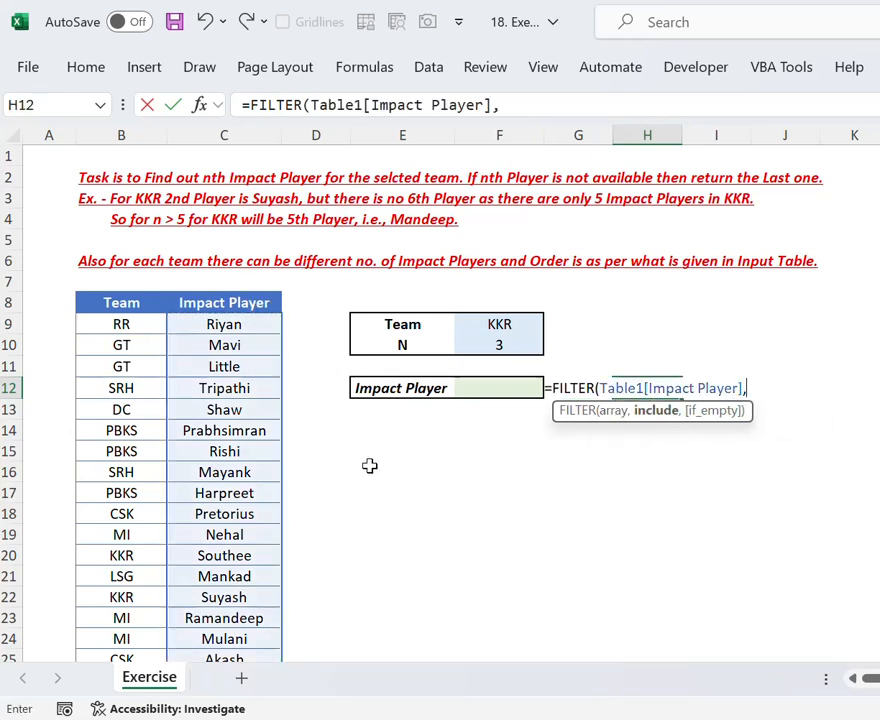
click(132, 289)
text(=)
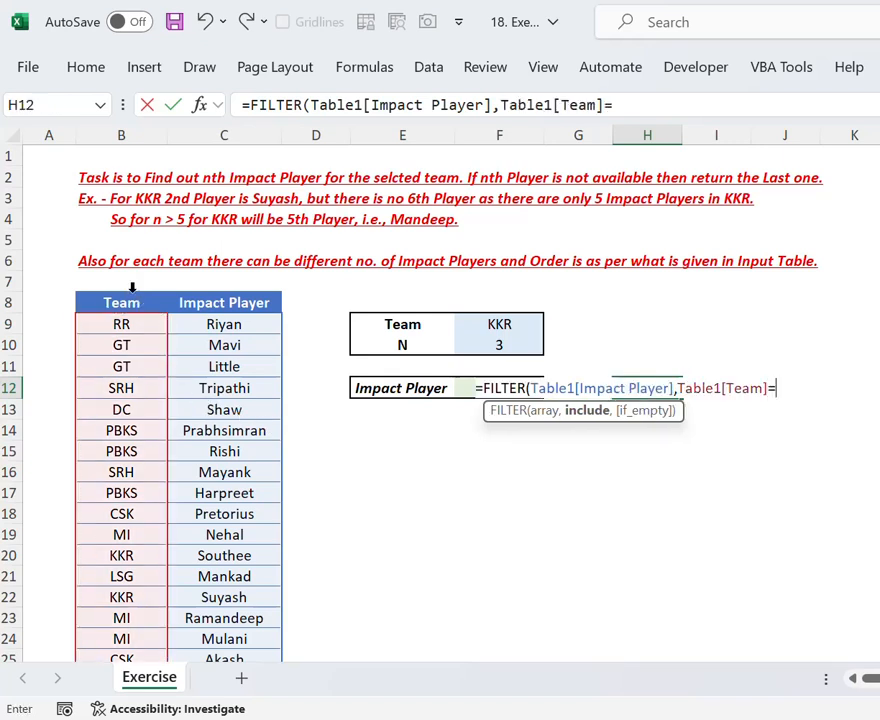
click(474, 323)
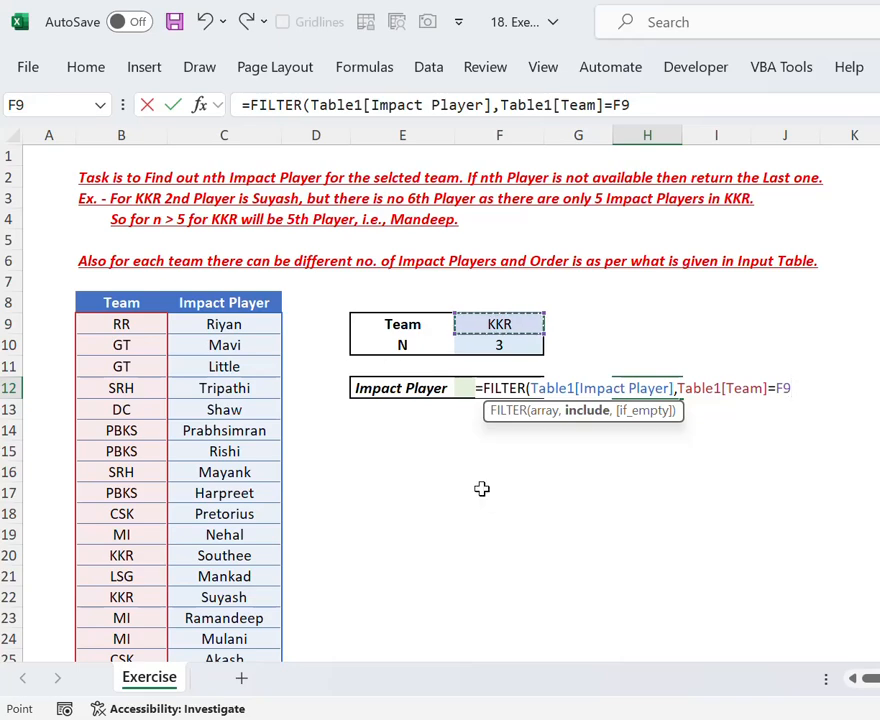
text())
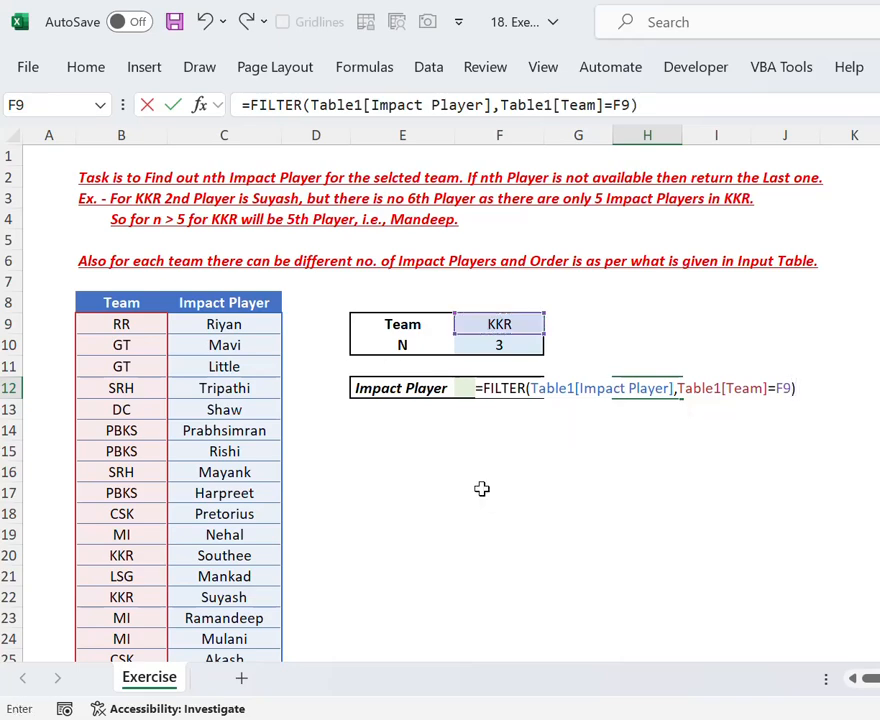
key(Return)
key(Up)
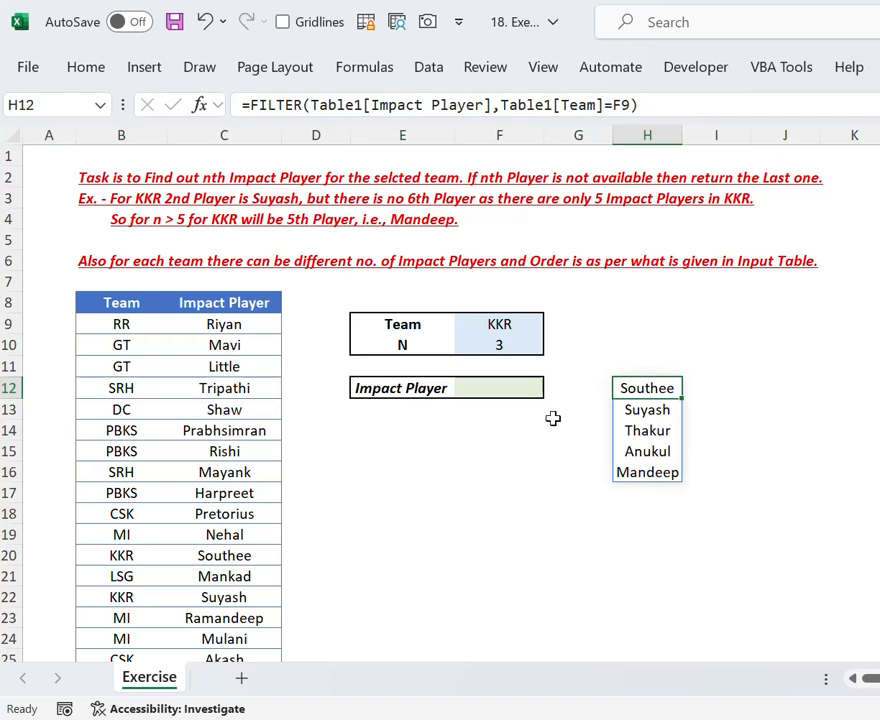
- In F12, return the nth player from the filtered list with =INDEX(H12#,F10)
click(499, 345)
click(643, 392)
click(524, 390)
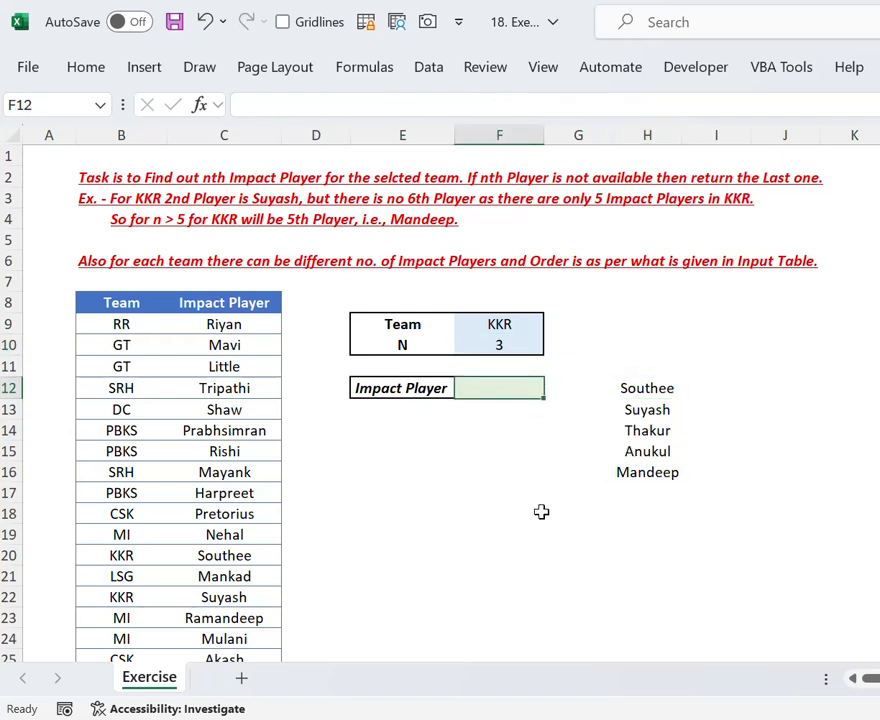
text(=index)
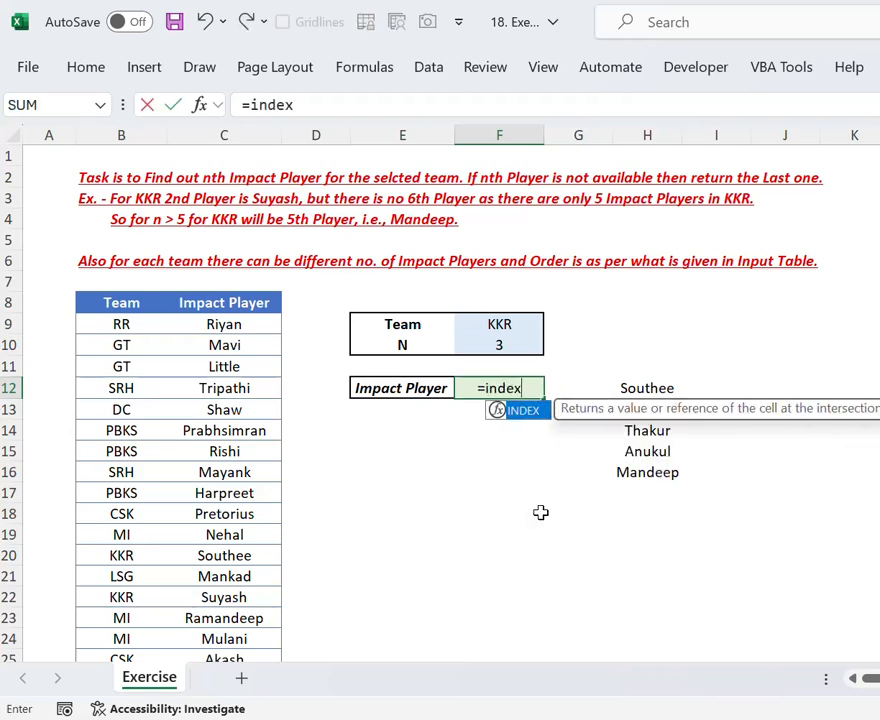
key(Tab)
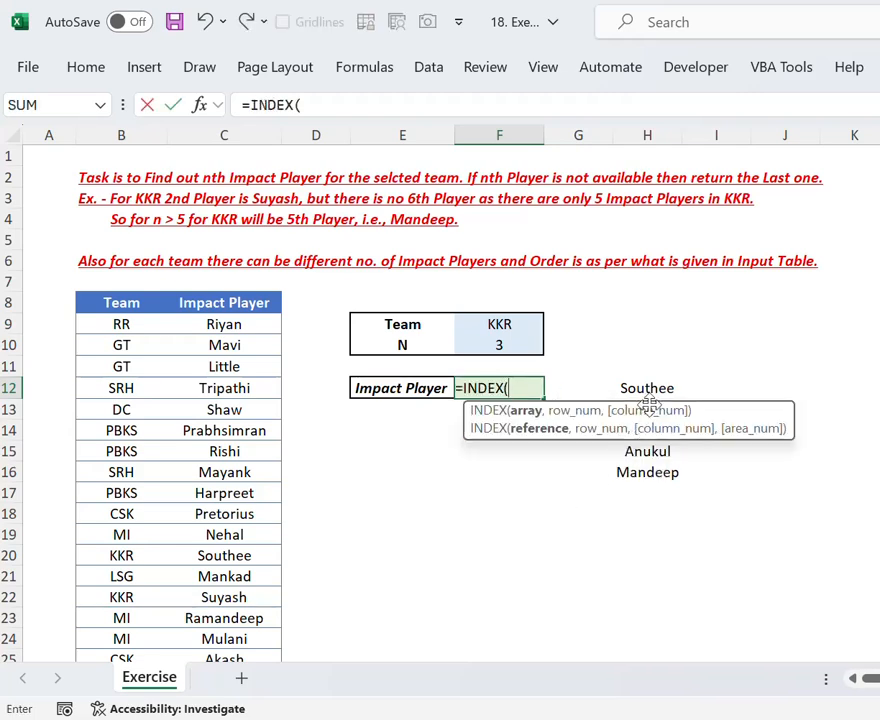
drag(650, 393, 648, 530)
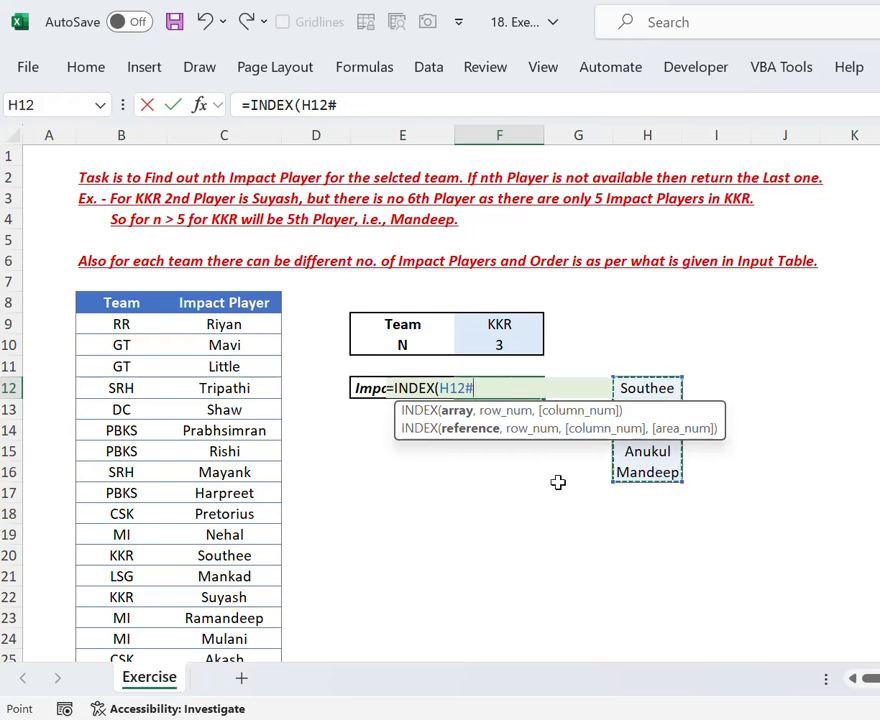
text(,)
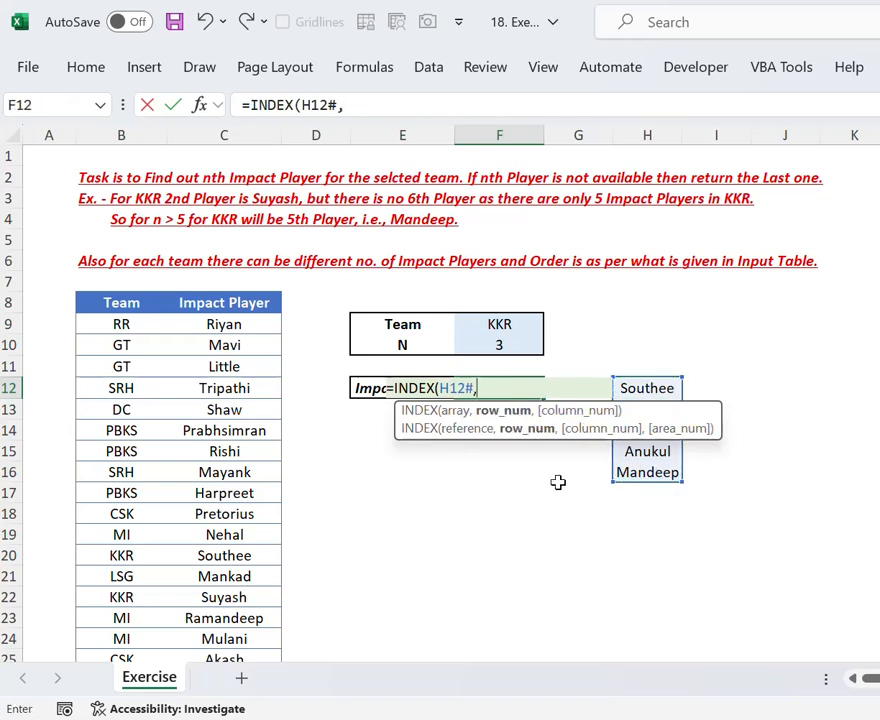
click(495, 347)
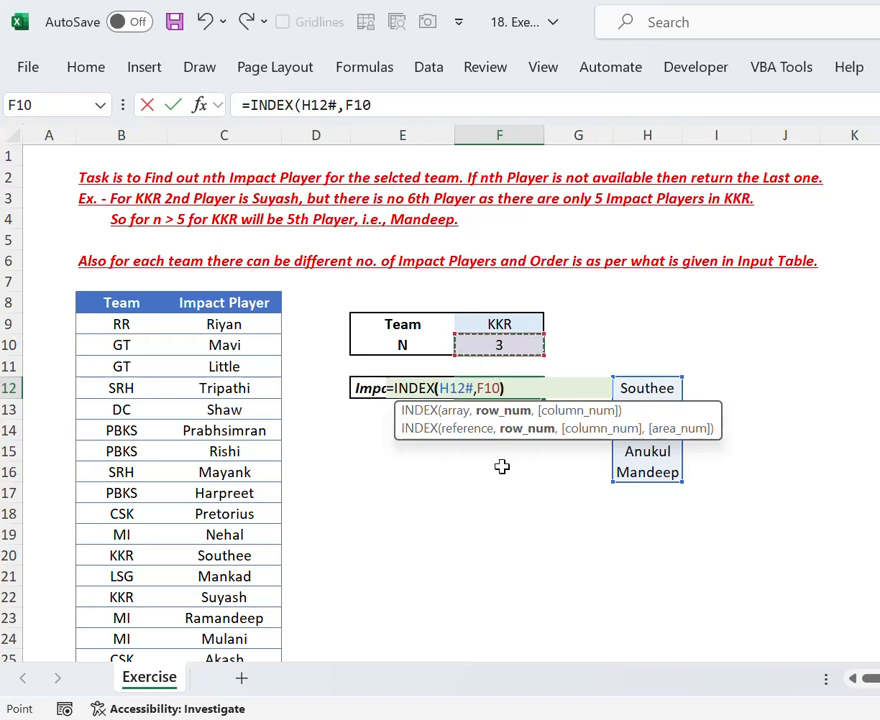
text())
key(Return)
key(Up)
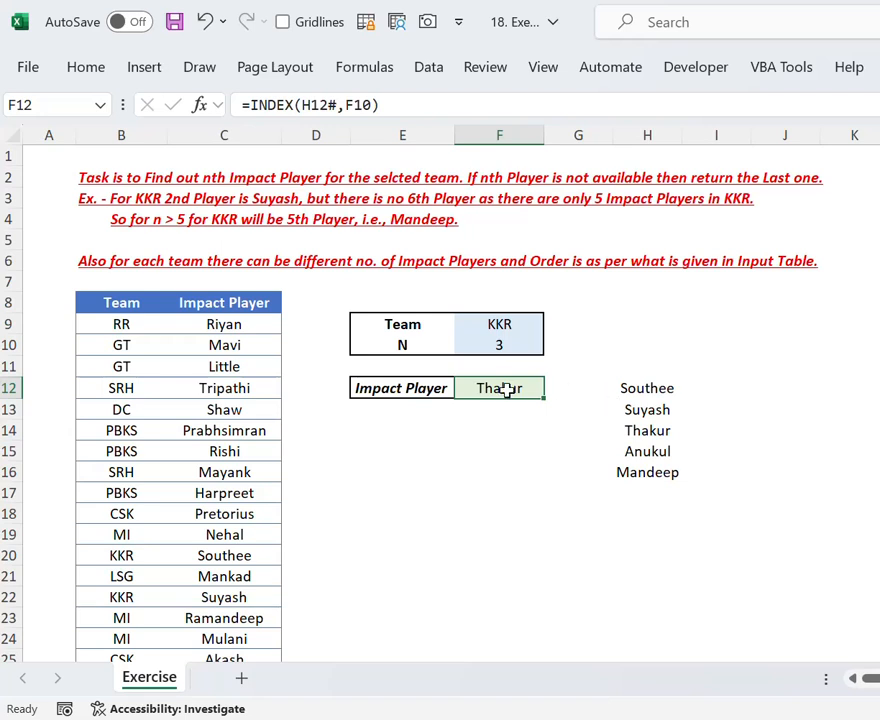
- Test the INDEX formula by setting N in F10 to 5 and comparing the result with the filtered list
click(635, 393)
drag(635, 420, 626, 432)
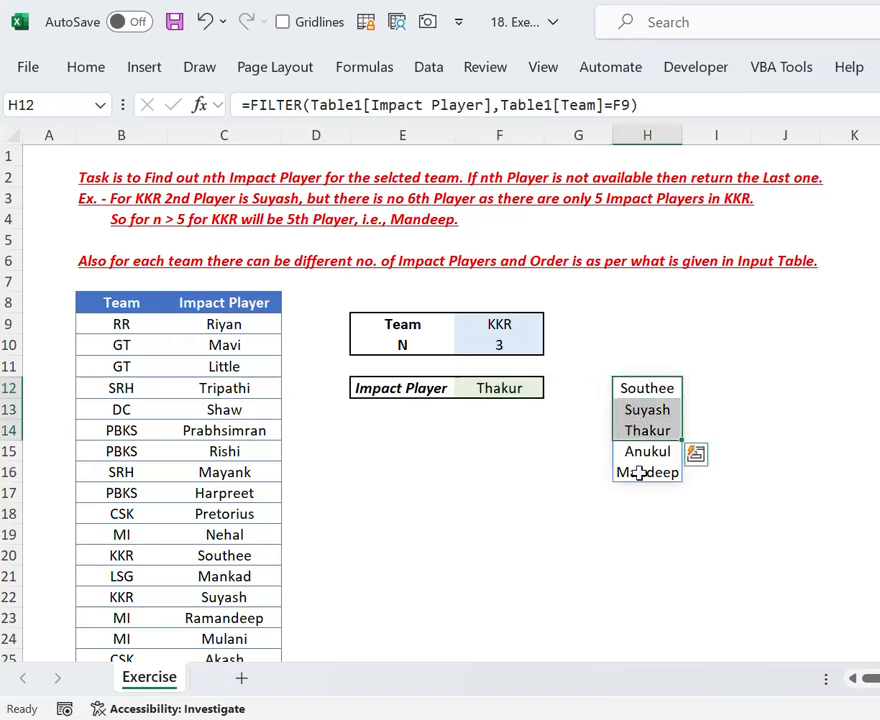
click(540, 350)
text(5)
key(Return)
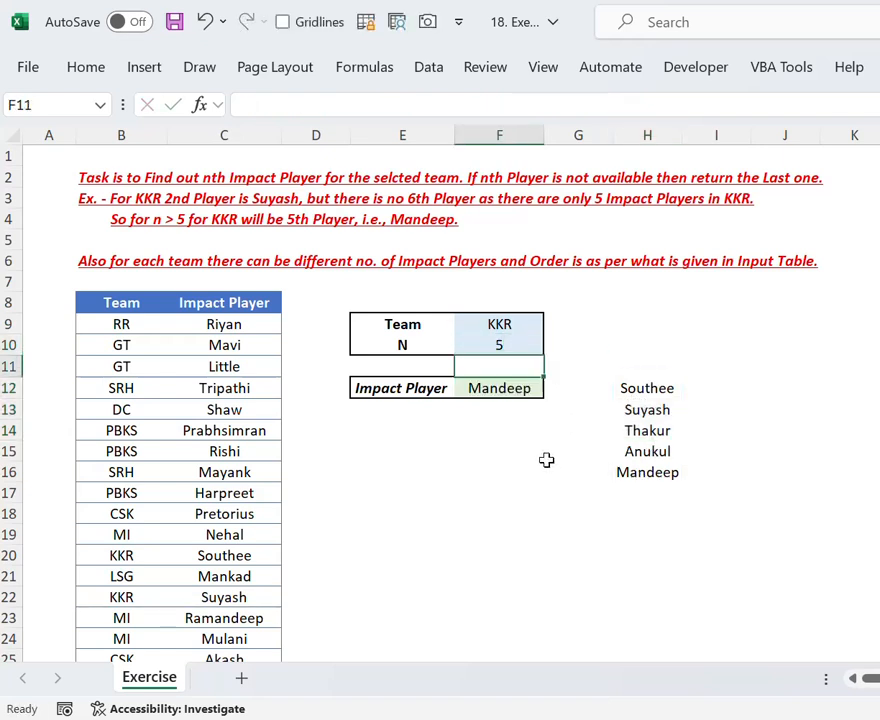
click(617, 467)
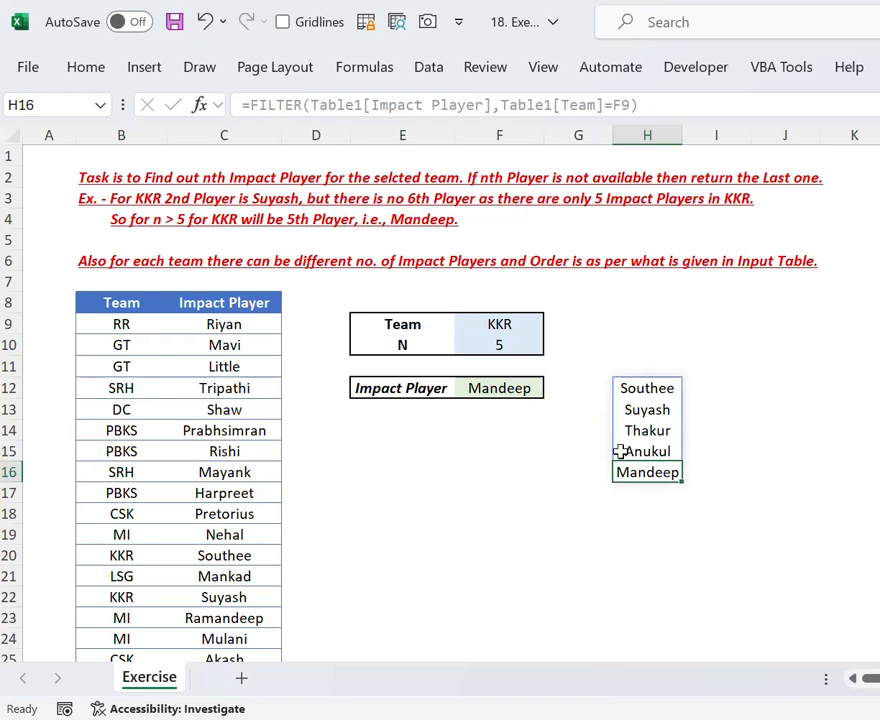
drag(664, 389, 643, 479)
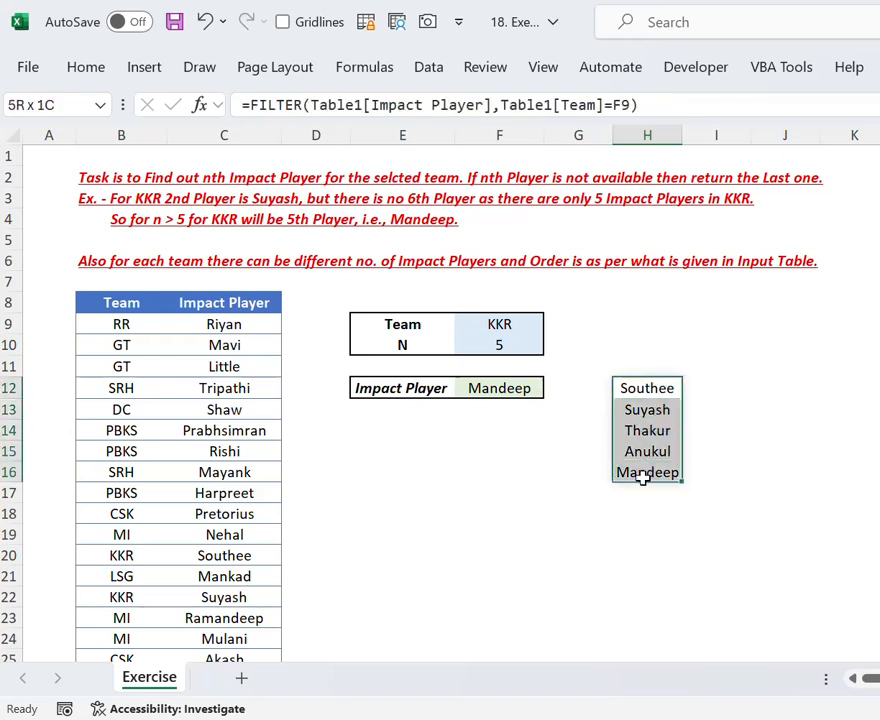
- Set N in F10 to 7 and check the INDEX result in F12 against the filtered list
click(526, 350)
text(7)
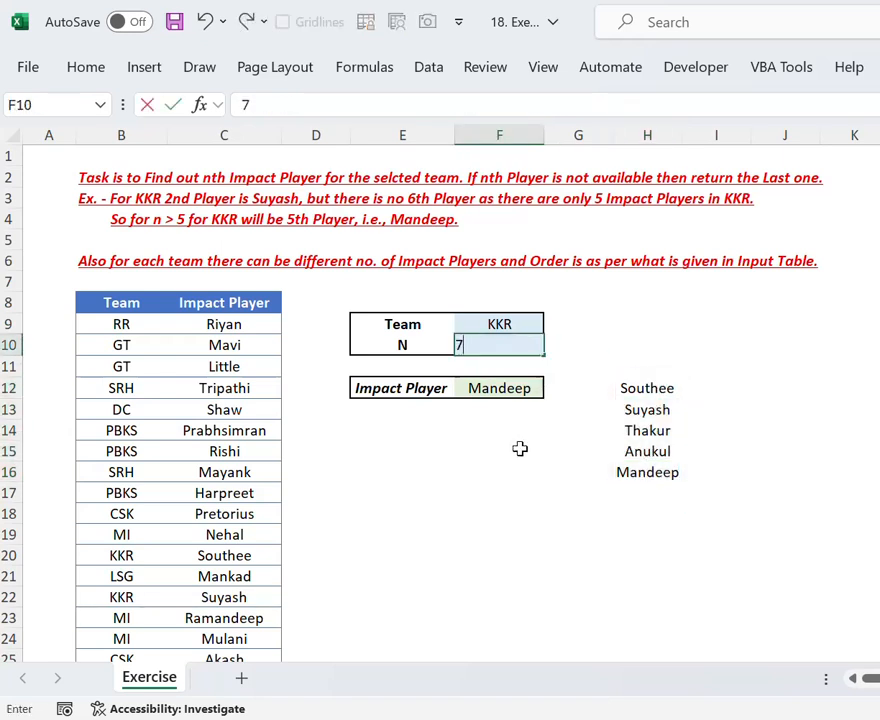
key(Return)
click(532, 388)
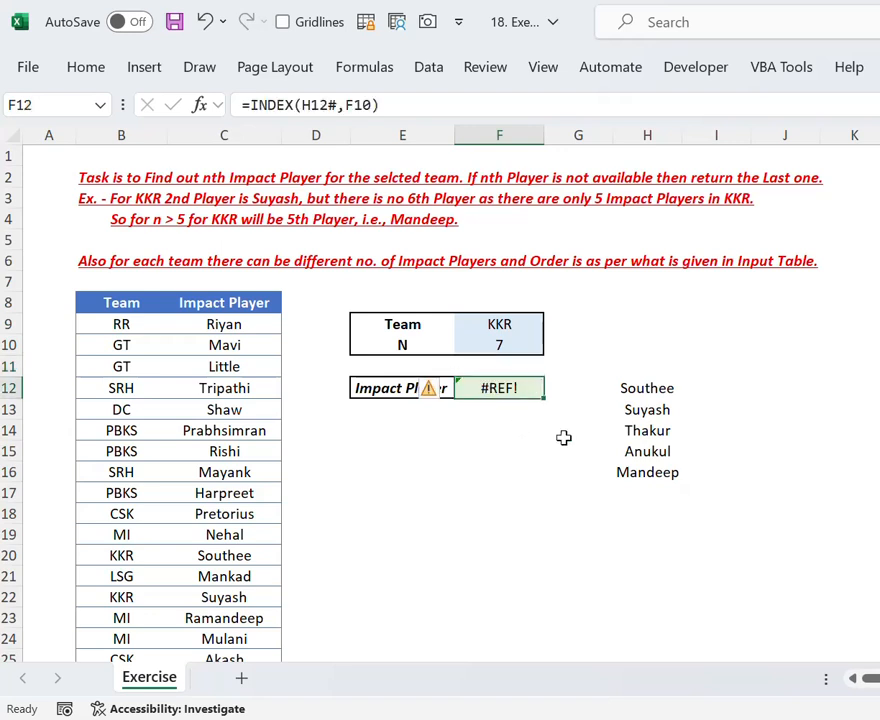
click(652, 387)
drag(652, 388, 640, 472)
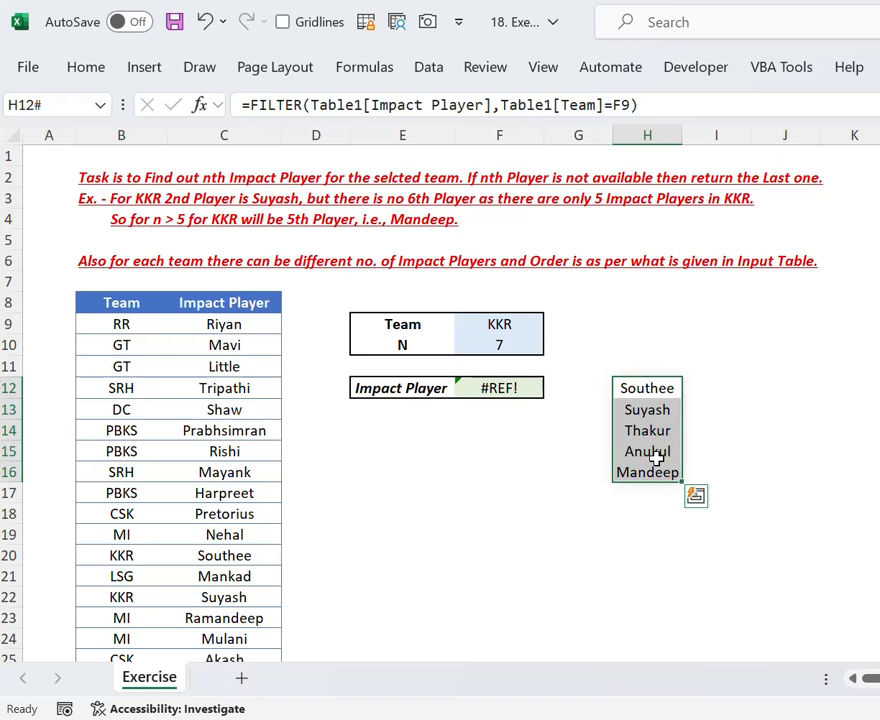
click(490, 387)
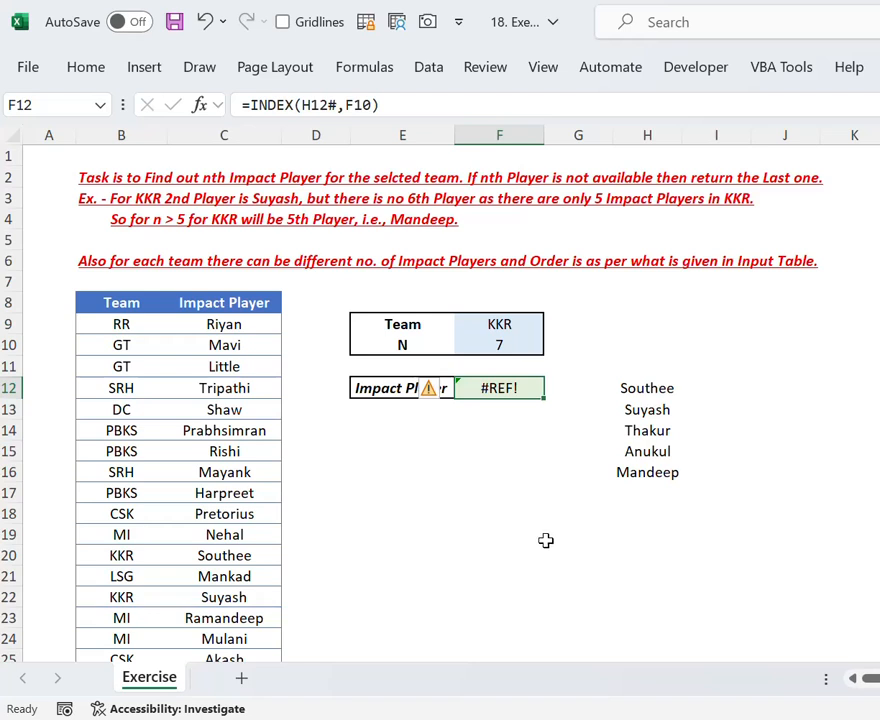
- In I12, take the first N players from the filtered list with =TAKE(H12#,F10)
click(730, 391)
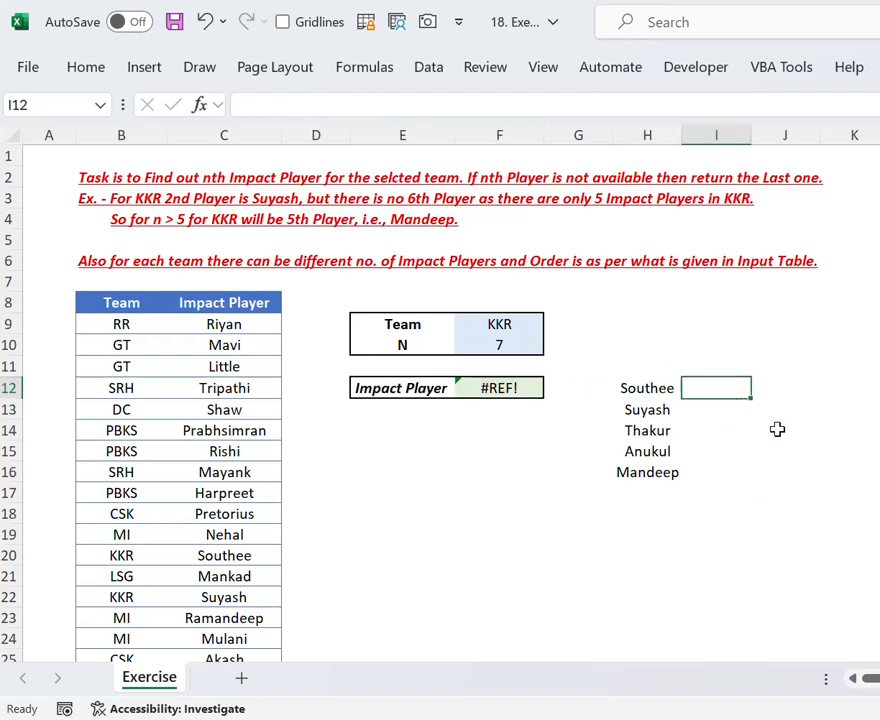
text(=)
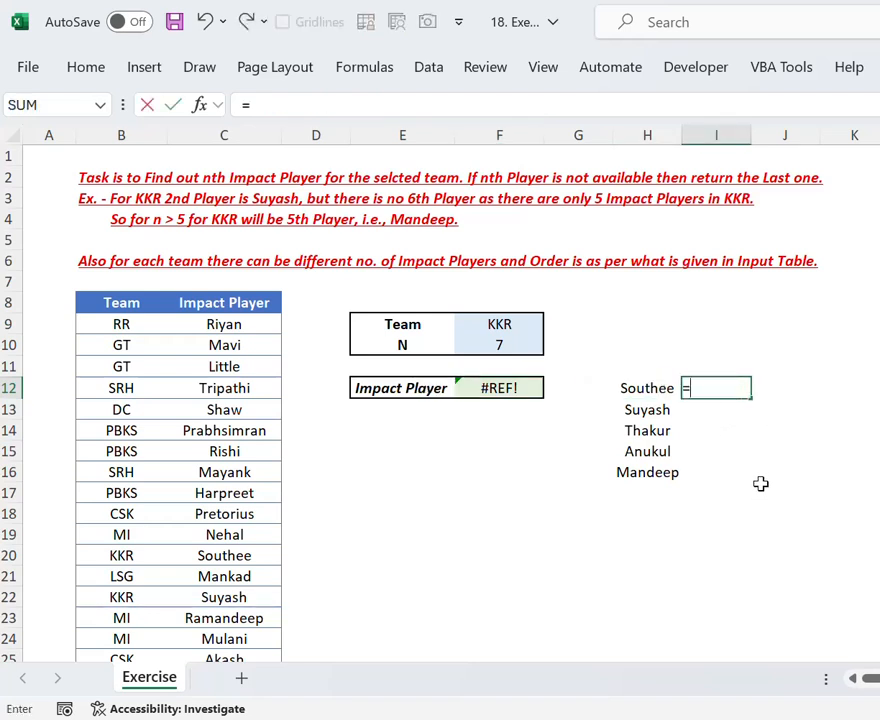
text(tal)
key(BackSpace)
text(ke)
key(Tab)
drag(652, 388, 637, 474)
text(,)
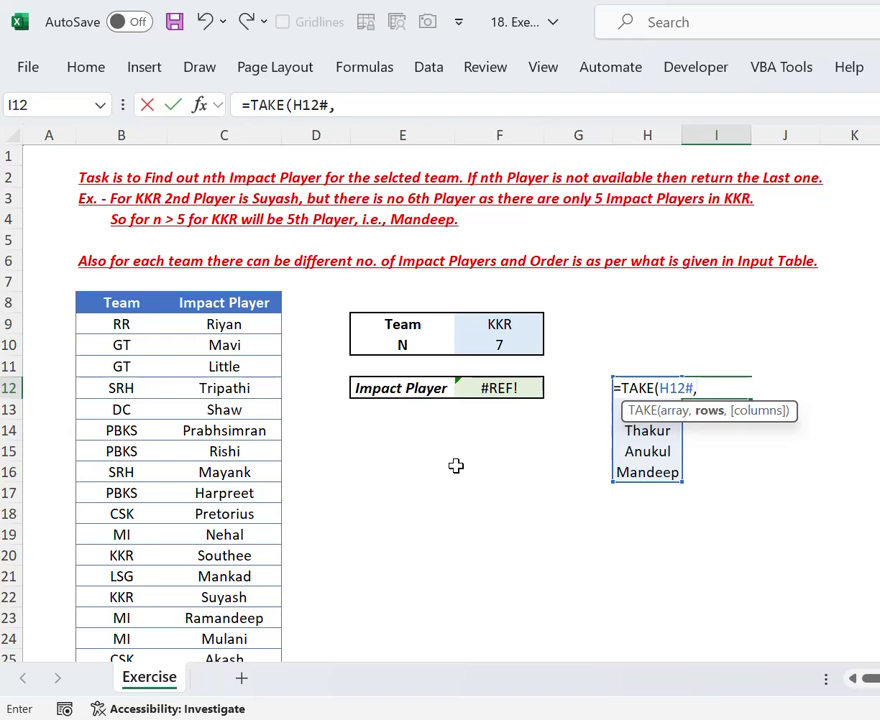
click(475, 349)
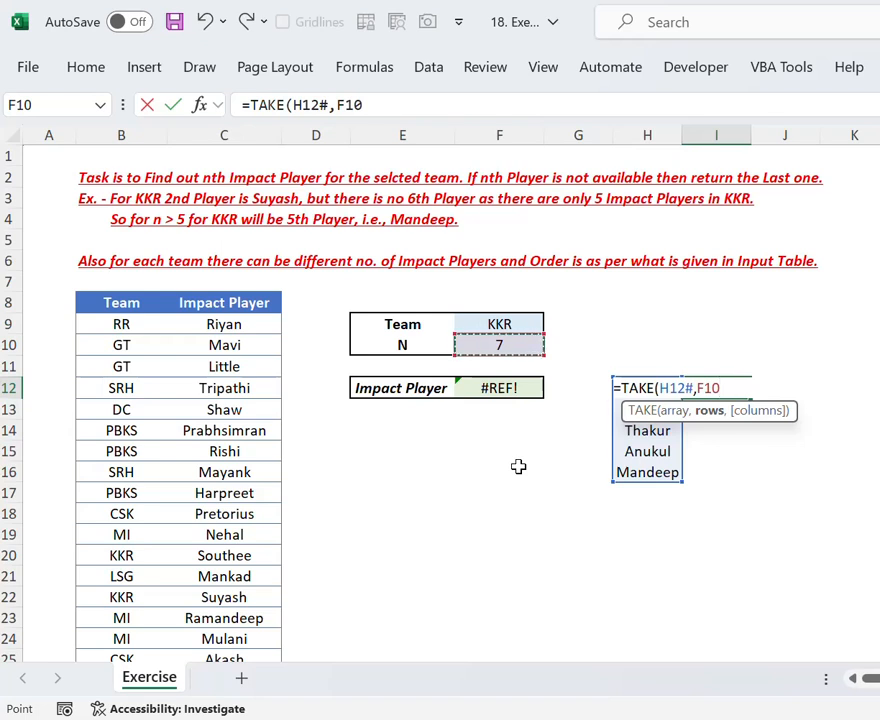
text())
key(ctrl+Return)
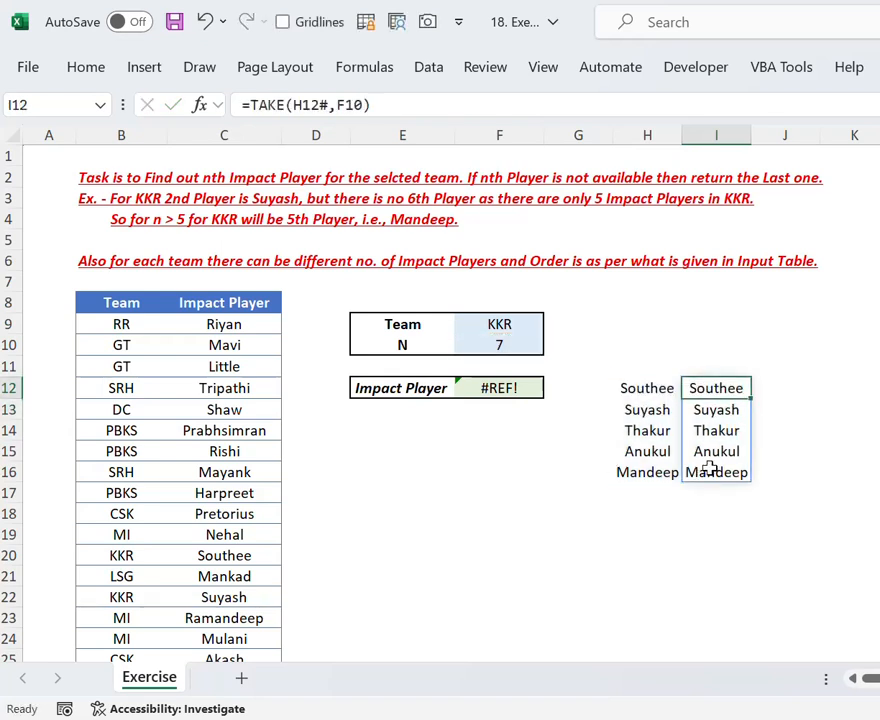
- Compare the filtered list in H12 with N in F10 and review the arguments of the TAKE formula in I12
drag(650, 395, 652, 466)
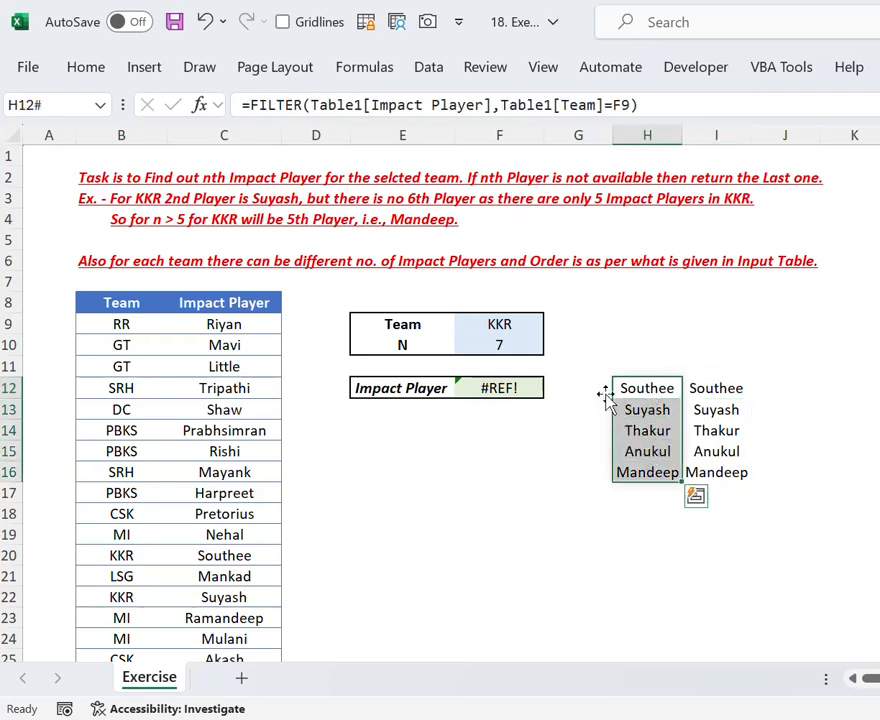
click(501, 347)
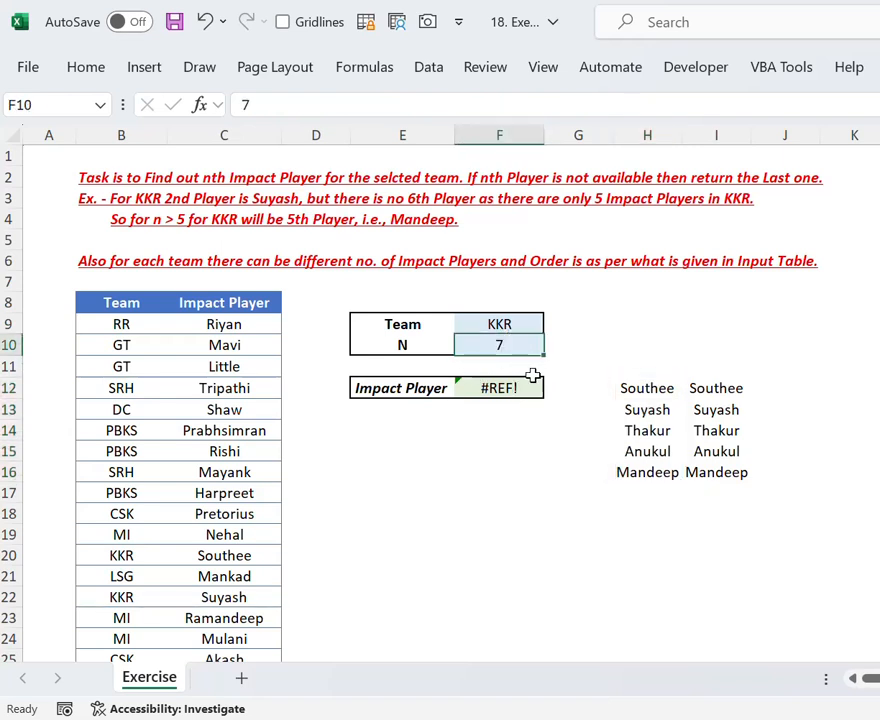
click(712, 388)
click(364, 113)
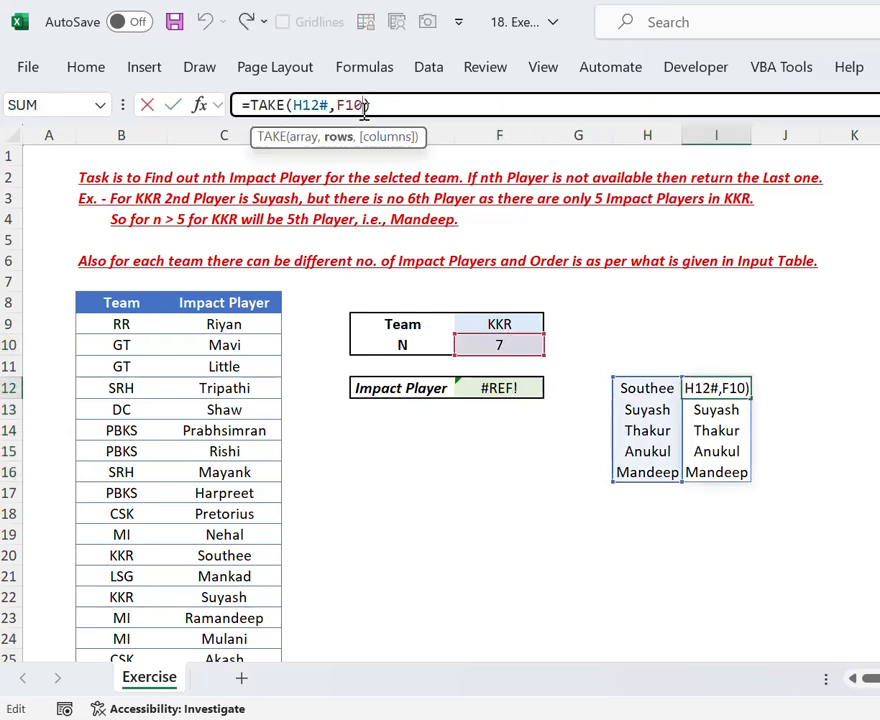
text(,)
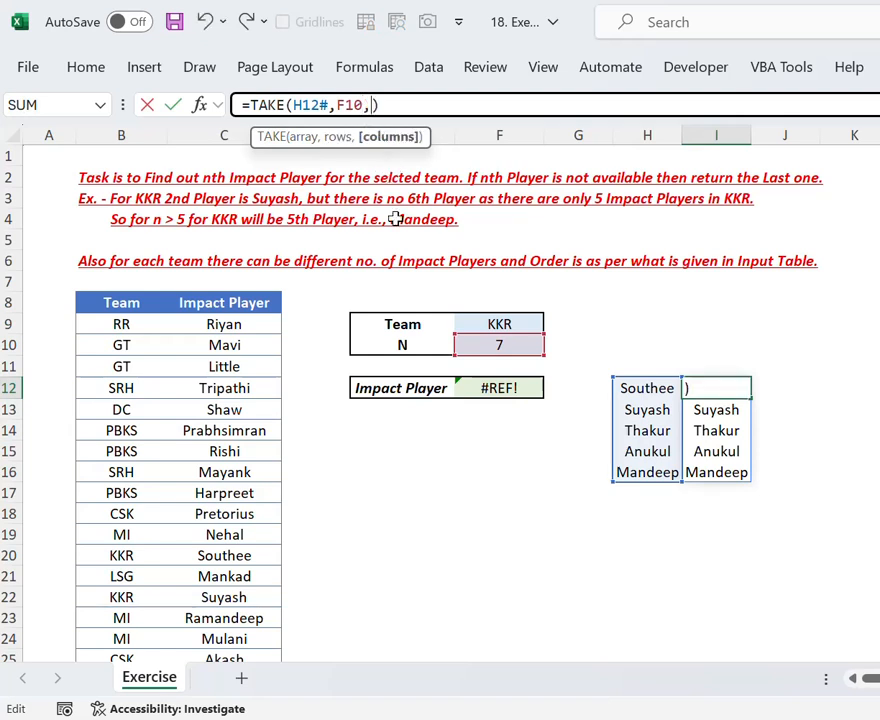
key(BackSpace)
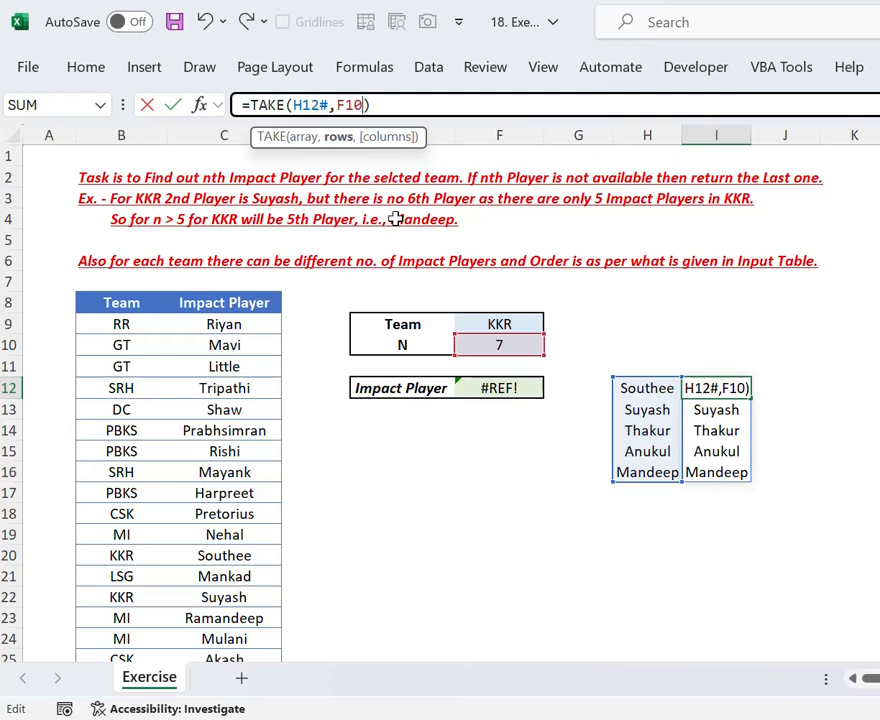
key(ctrl+Return)
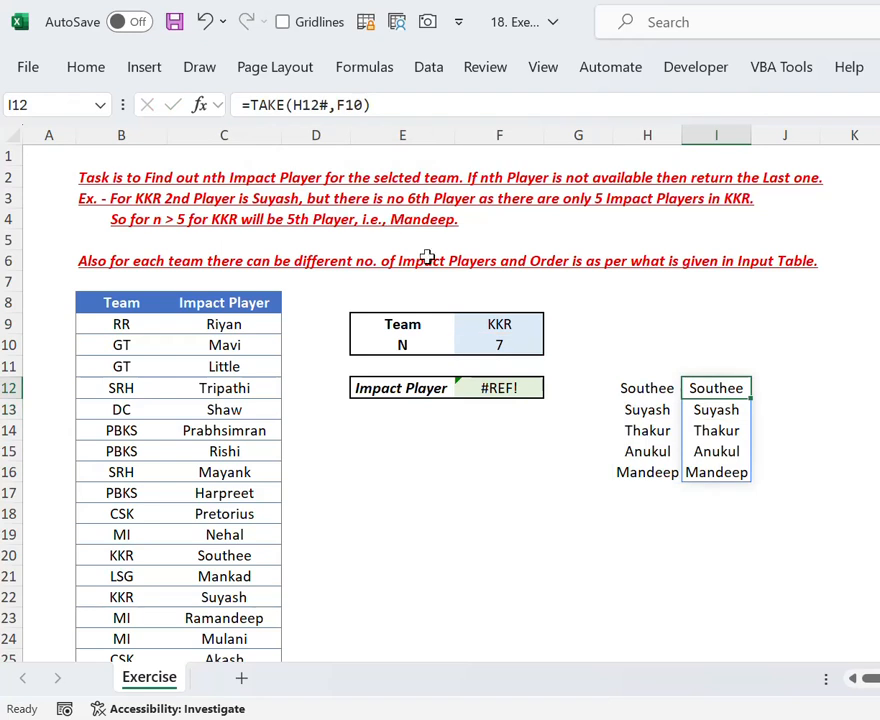
- Set N in F10 to 3 and compare the filtered list in column H with the TAKE result in column I
click(500, 344)
text(3)
key(Return)
click(638, 404)
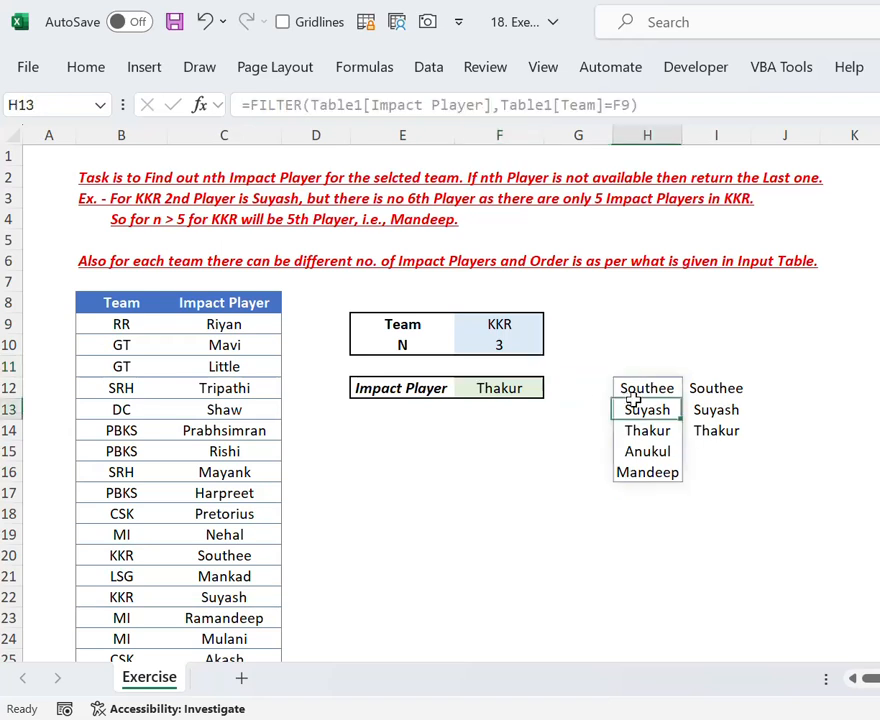
drag(652, 392, 648, 464)
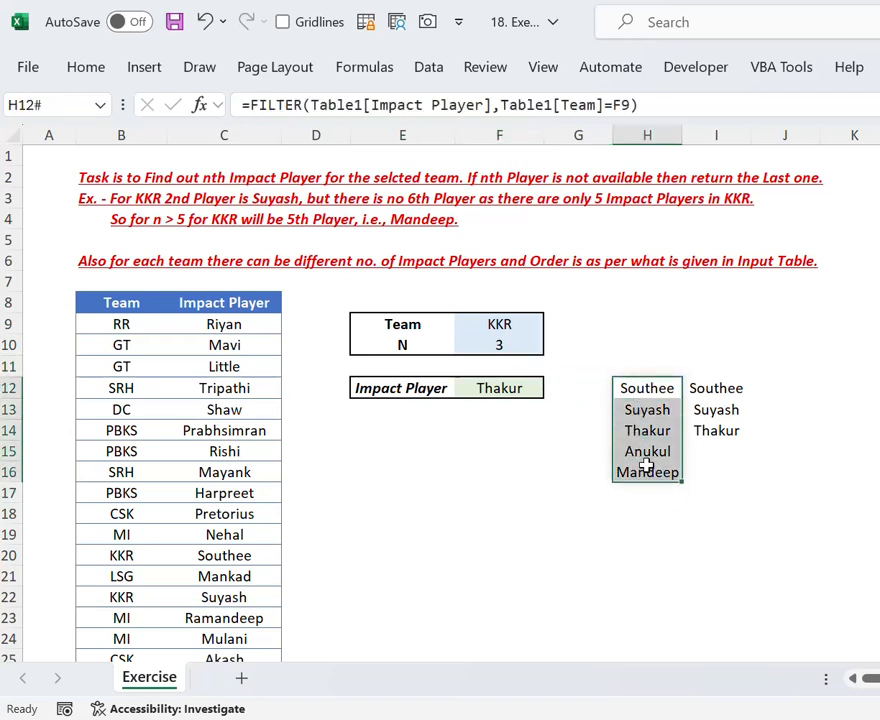
click(703, 406)
click(708, 390)
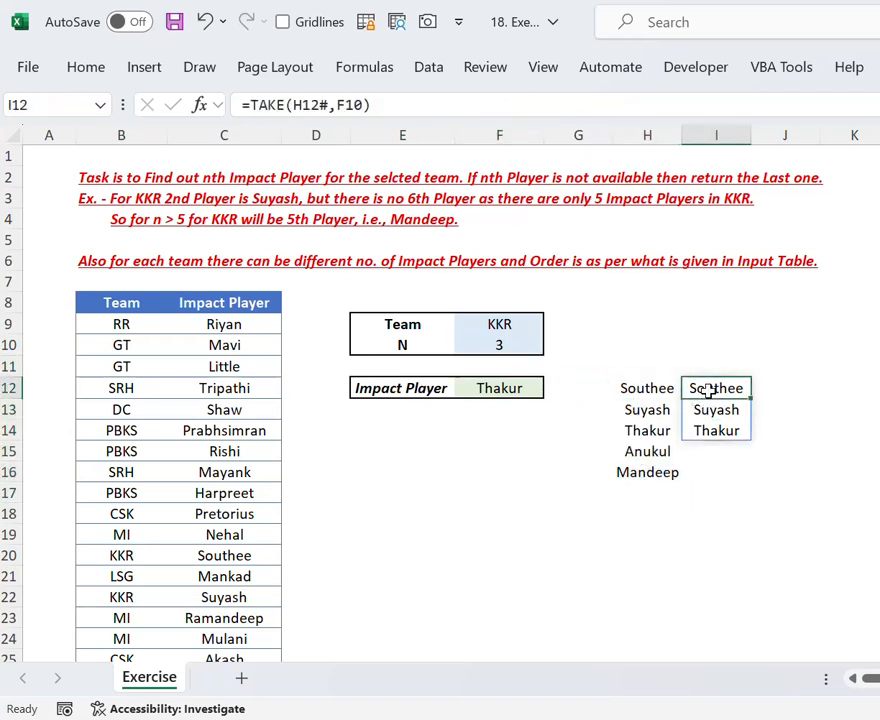
- Review the rows argument of the TAKE formula in I12 and compare its last player with the INDEX result in F12
click(338, 108)
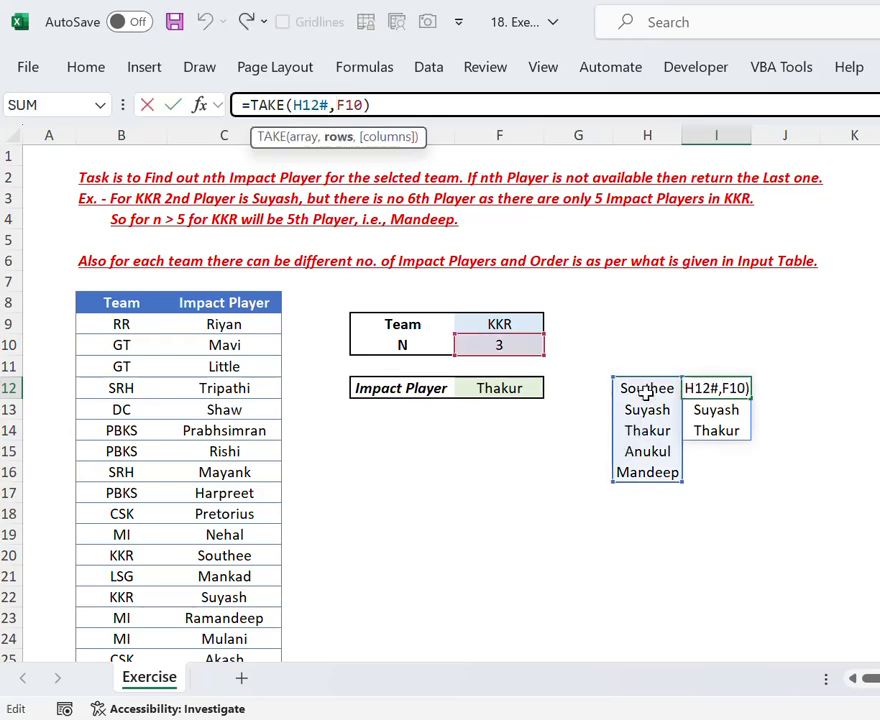
click(703, 389)
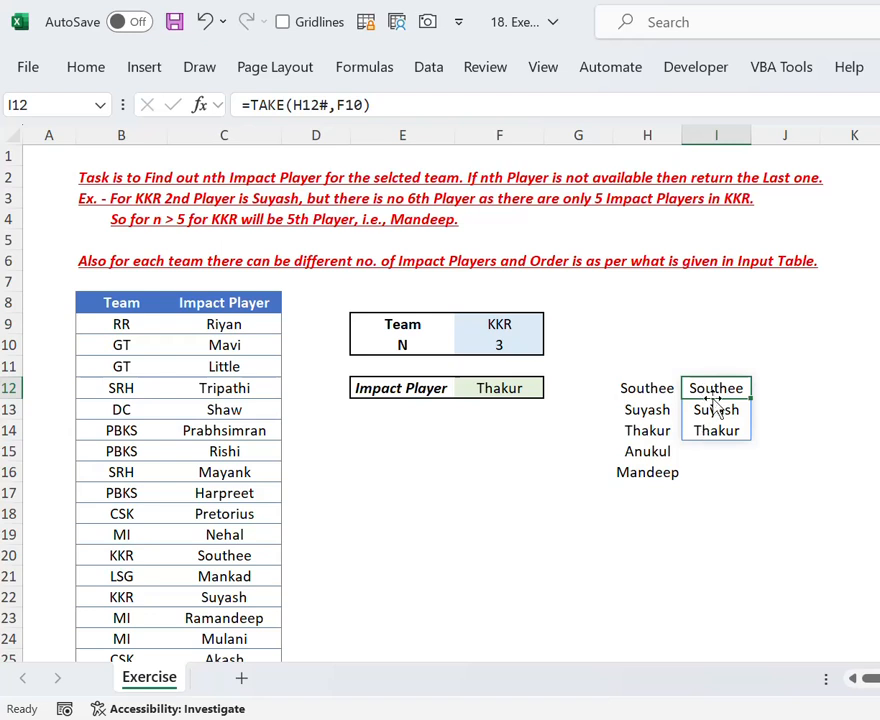
drag(715, 393, 716, 430)
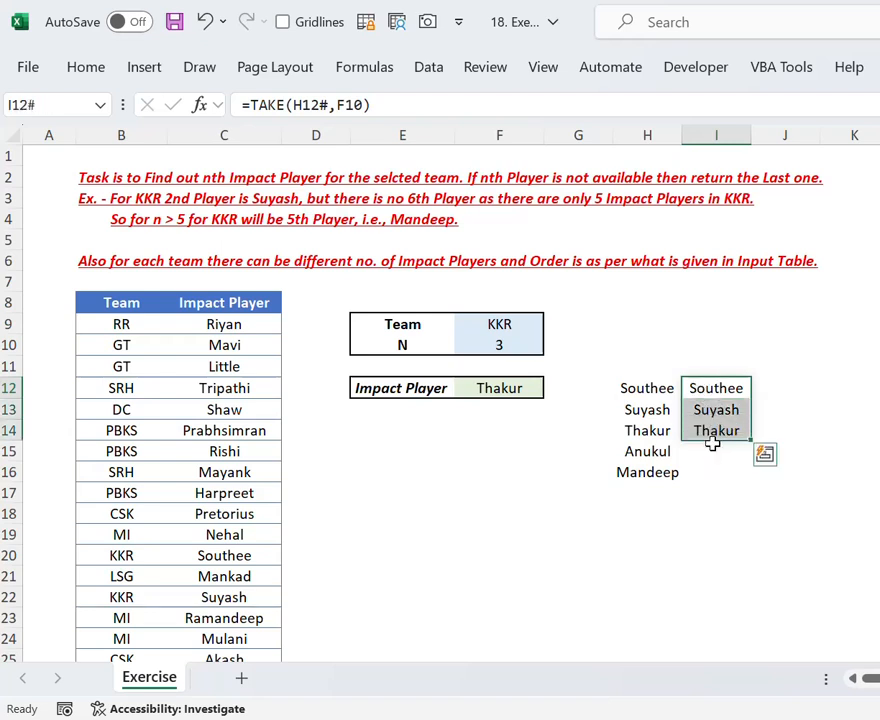
click(538, 393)
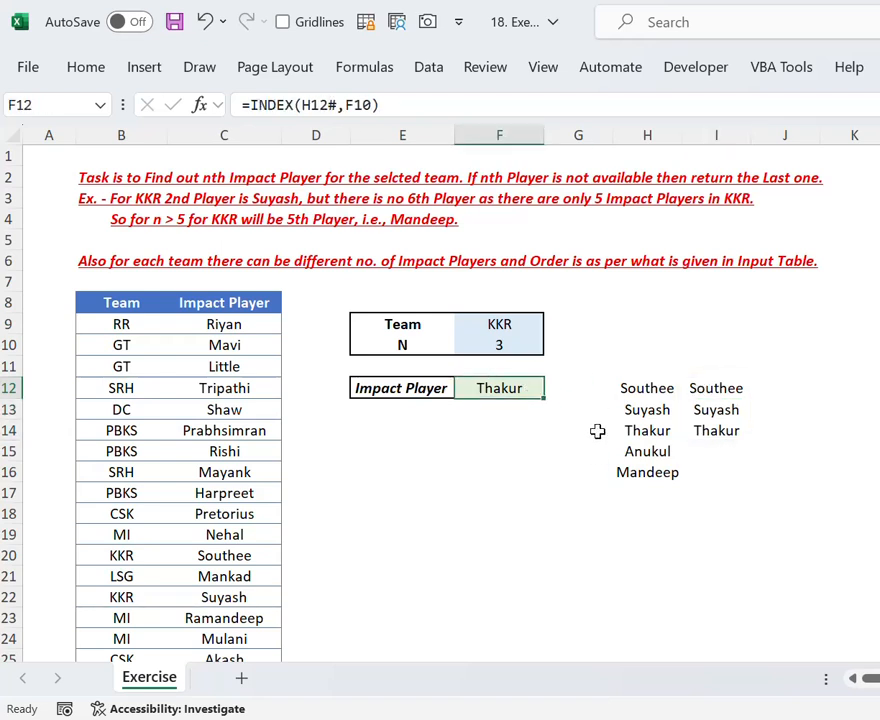
click(716, 430)
drag(701, 389, 709, 430)
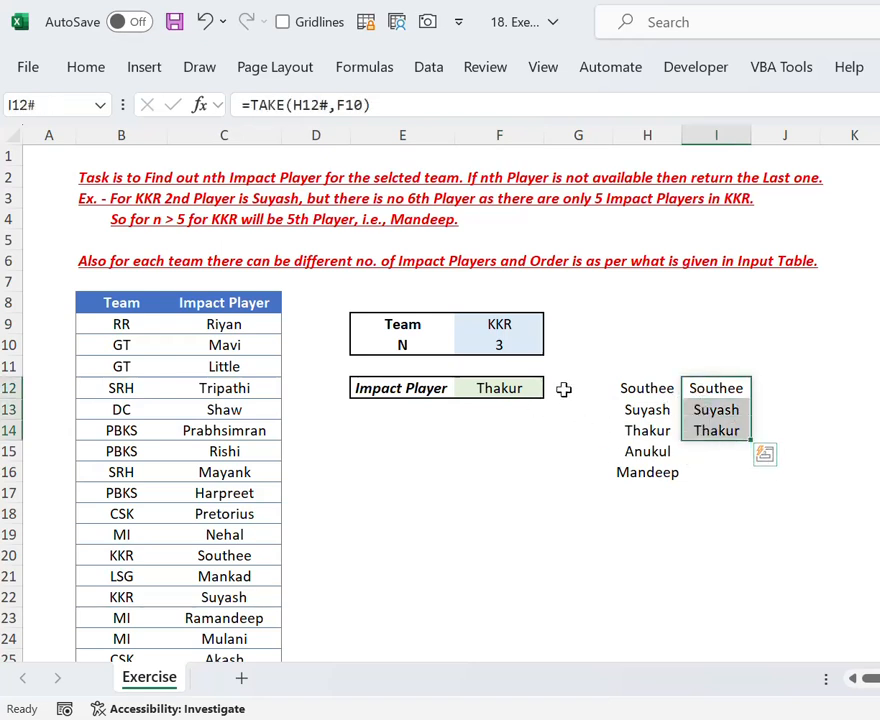
- Test N in F10 with 7 and compare the TAKE result in I12 with the INDEX result in F12
click(530, 347)
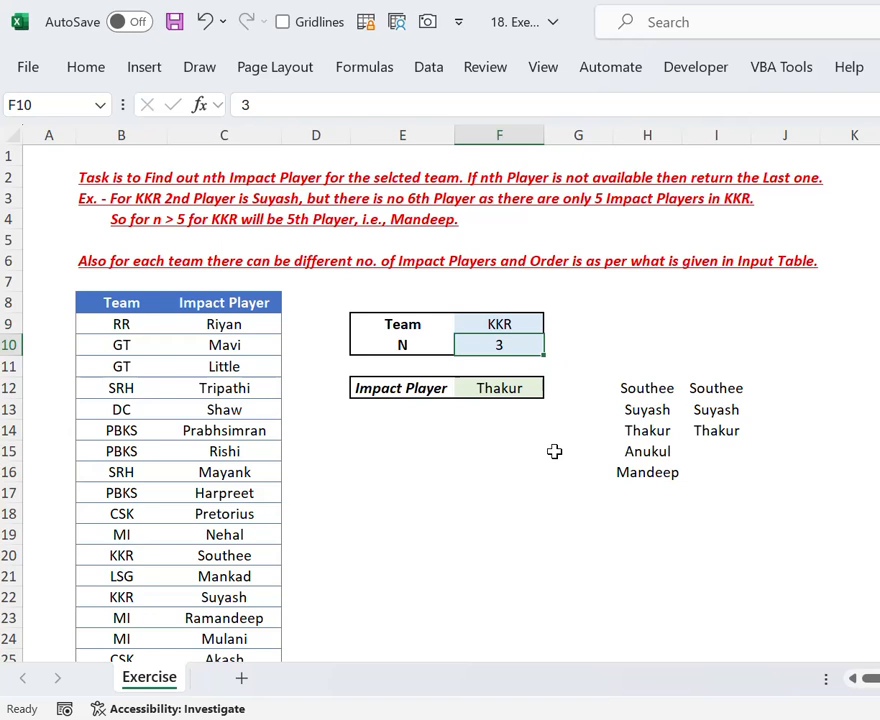
text(7)
key(Return)
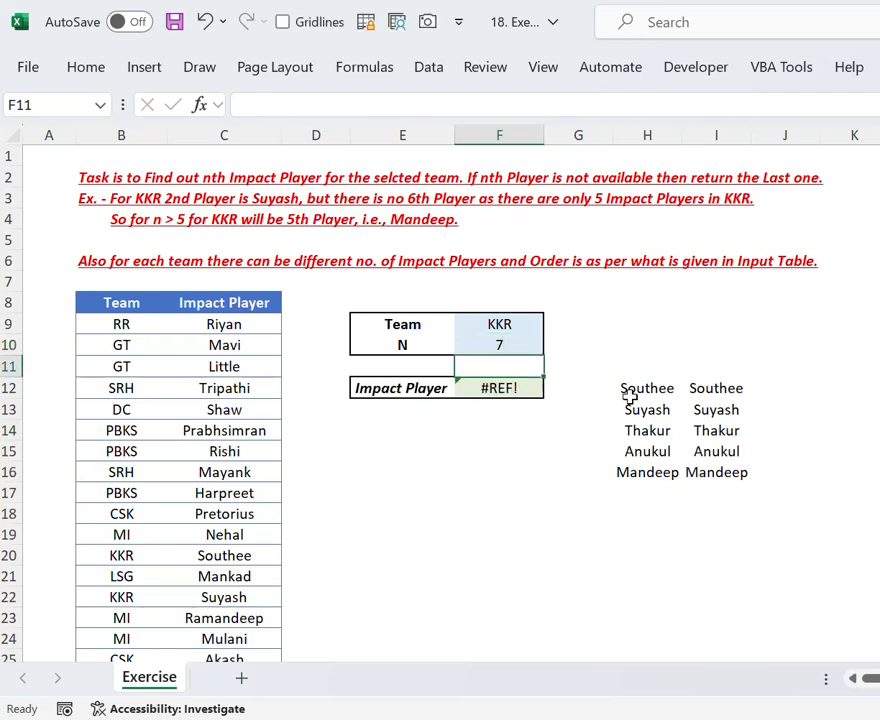
click(704, 389)
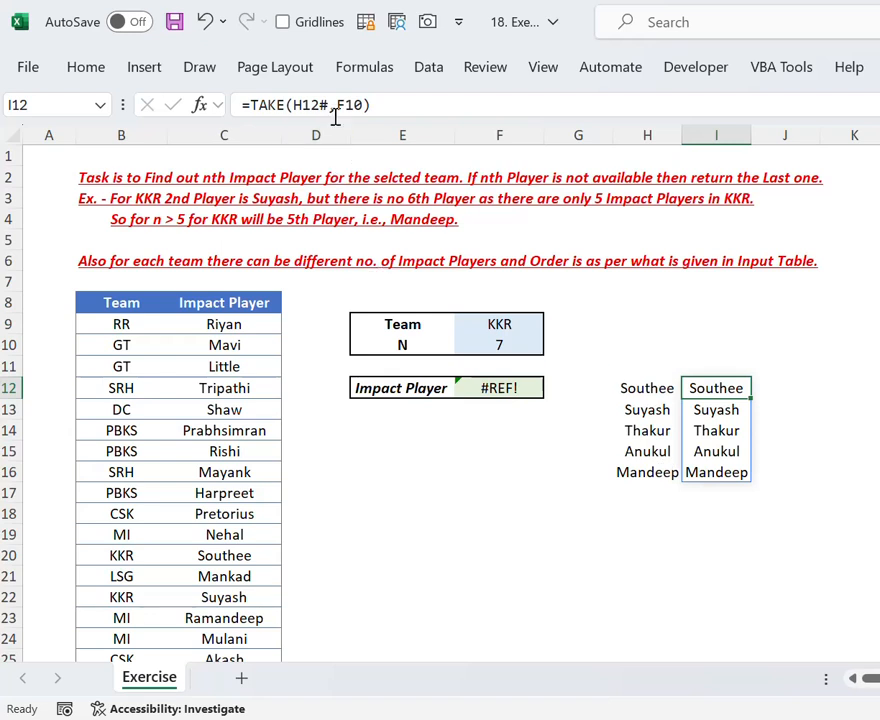
drag(648, 388, 642, 448)
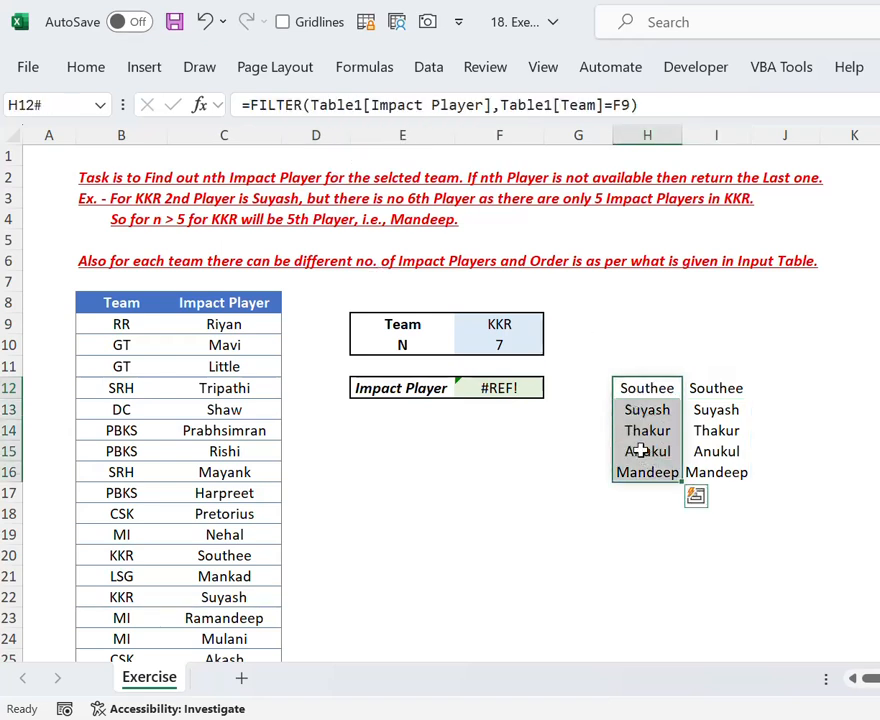
click(691, 398)
drag(650, 388, 648, 471)
click(705, 390)
click(529, 390)
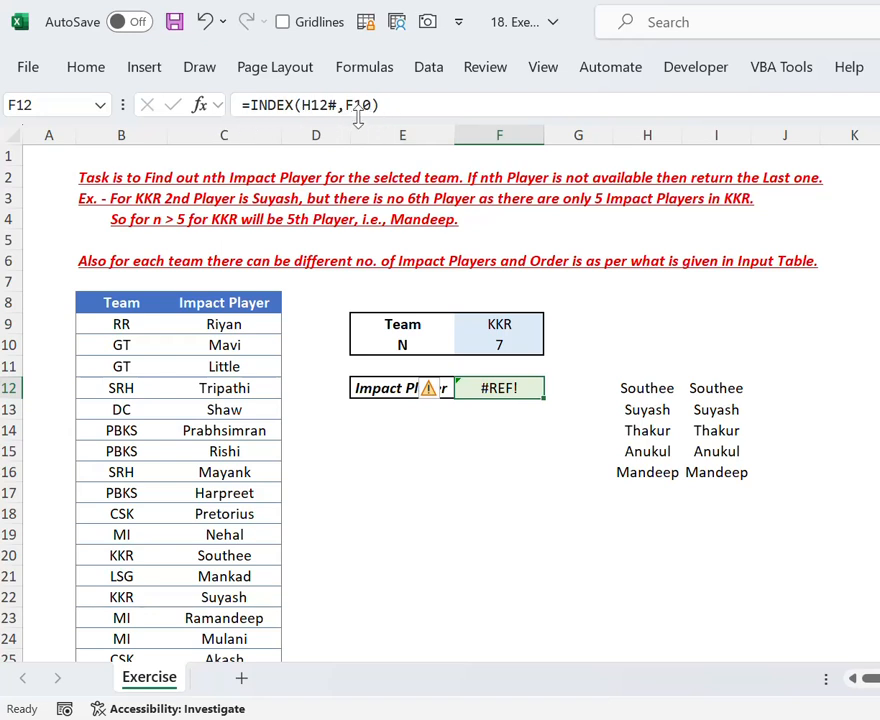
click(700, 387)
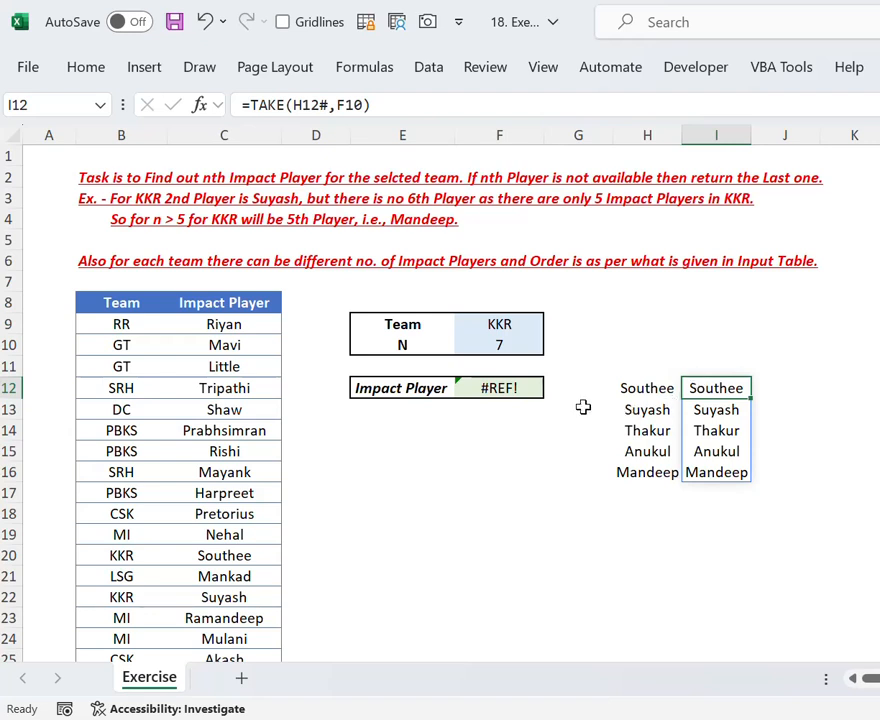
click(520, 390)
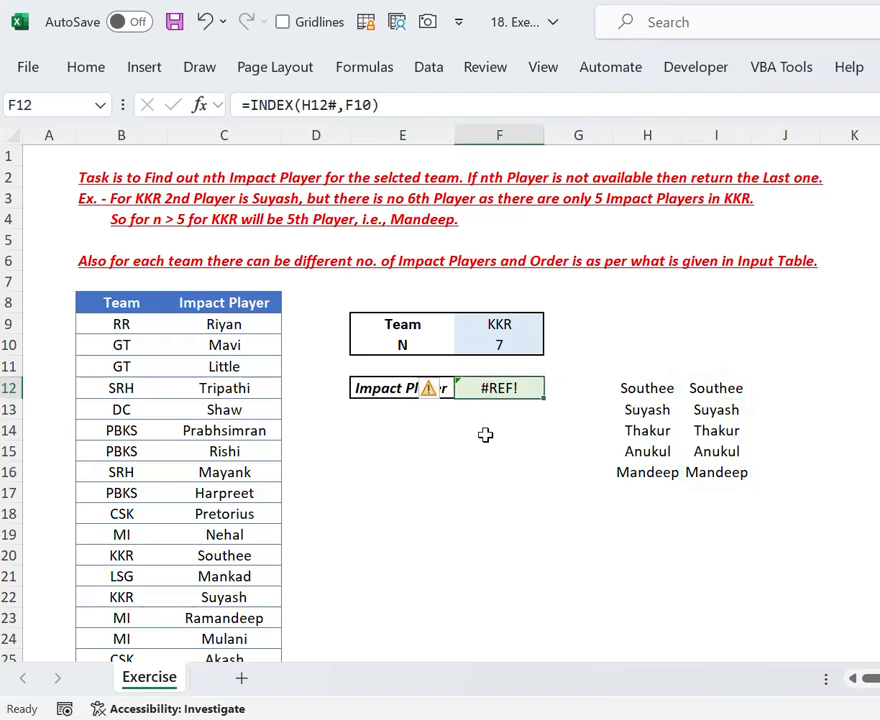
- Set N in F10 to 3 and replace the formula in F12 with =TAKE(I12#,-1) to return the last taken player
click(509, 344)
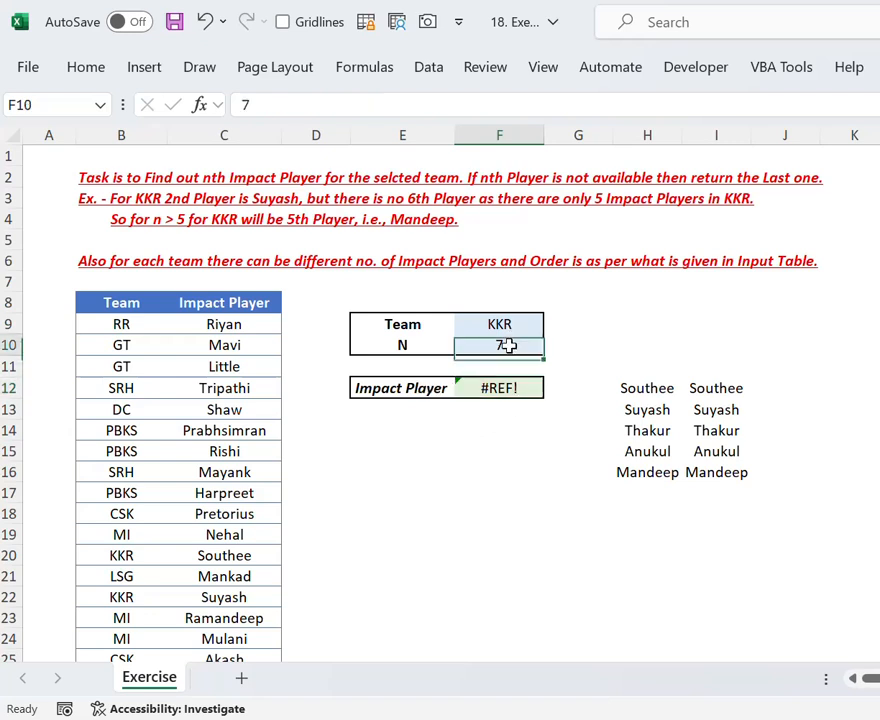
text(3)
key(Return)
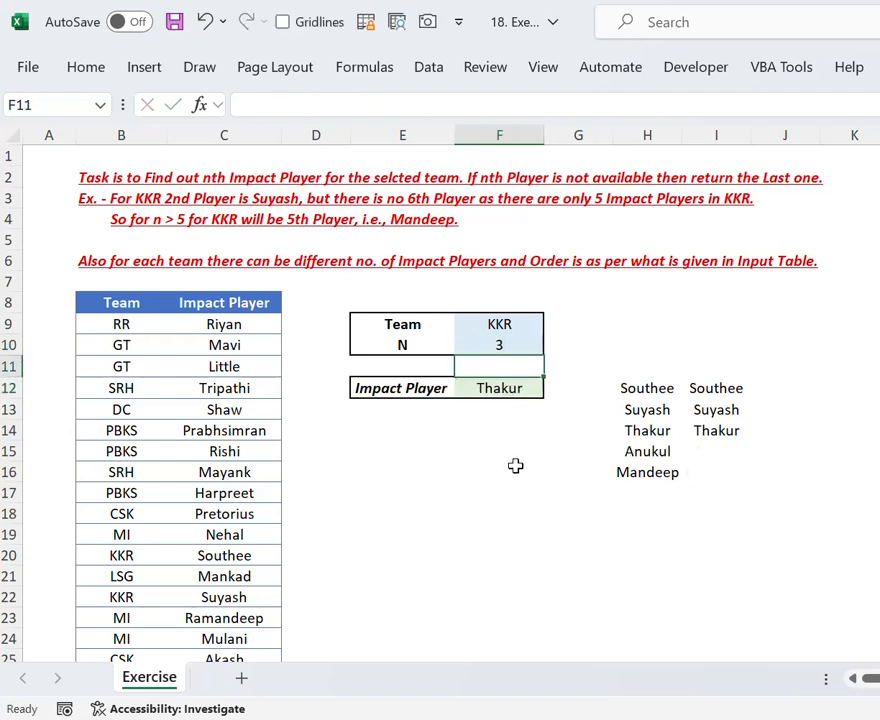
click(519, 388)
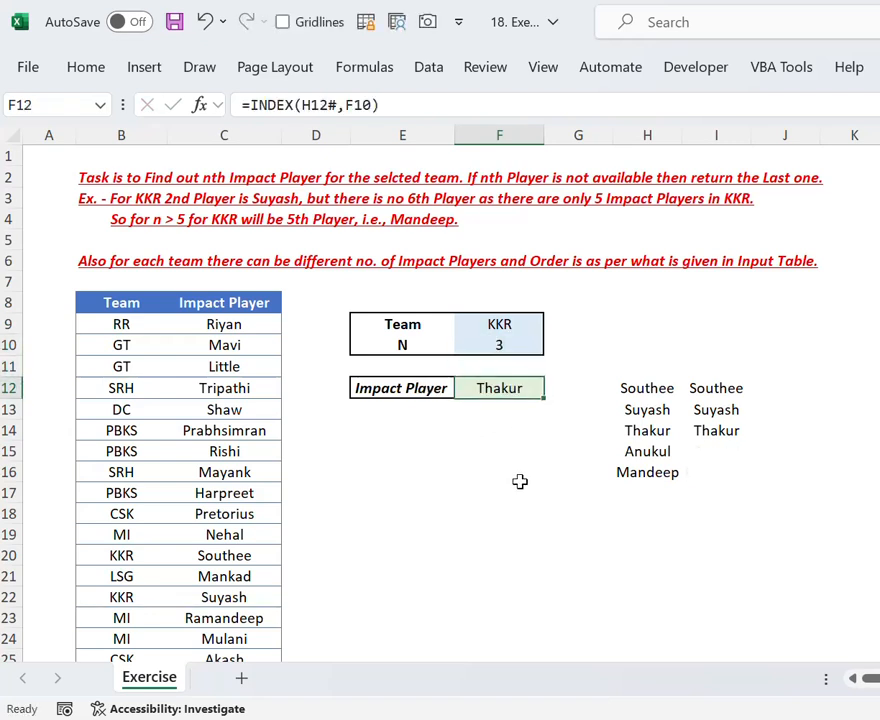
text(=take)
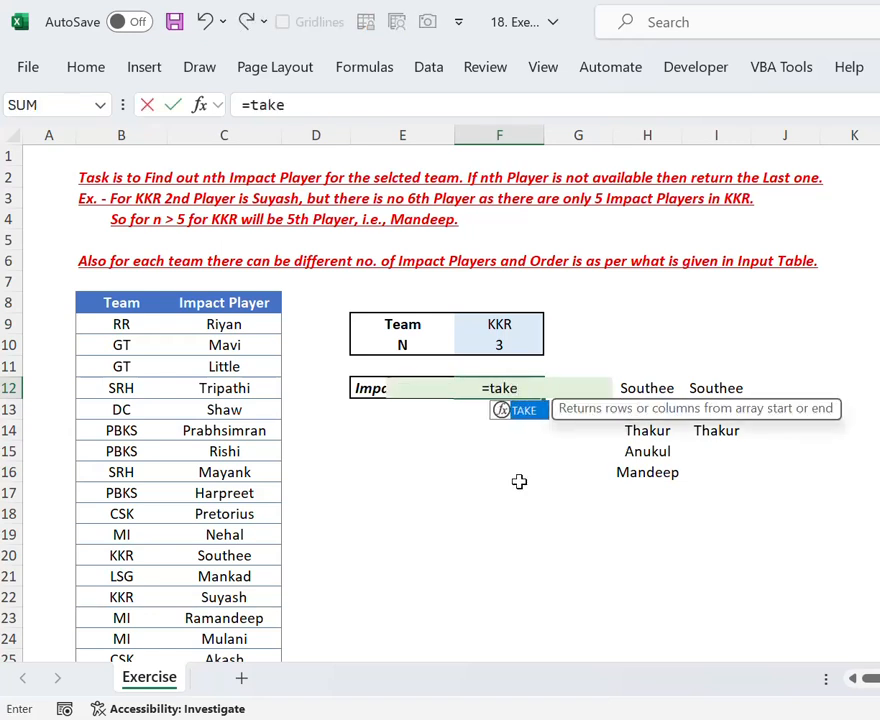
key(Tab)
drag(715, 389, 706, 427)
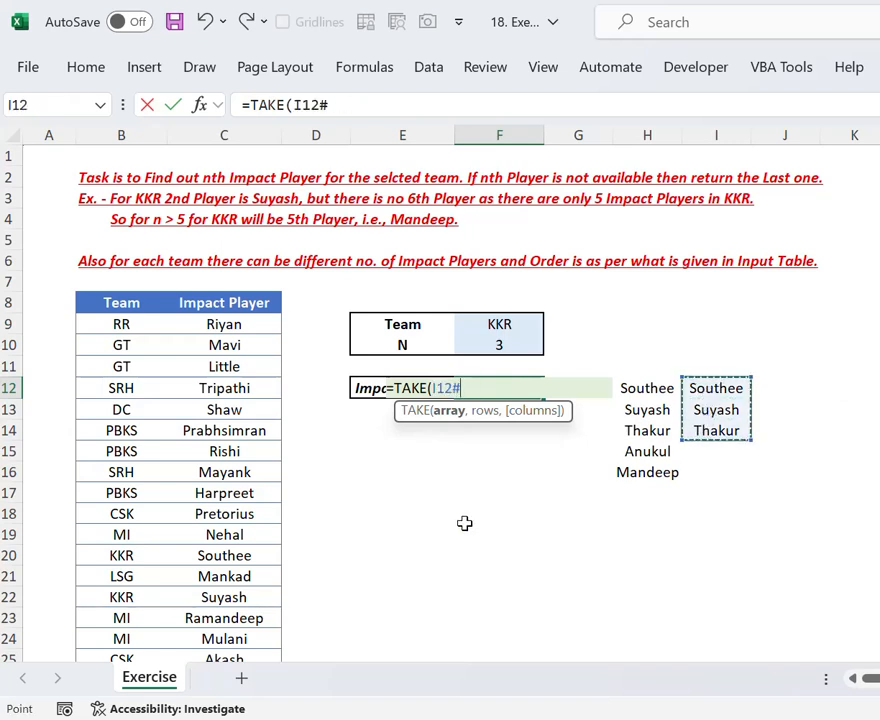
text(,-1)
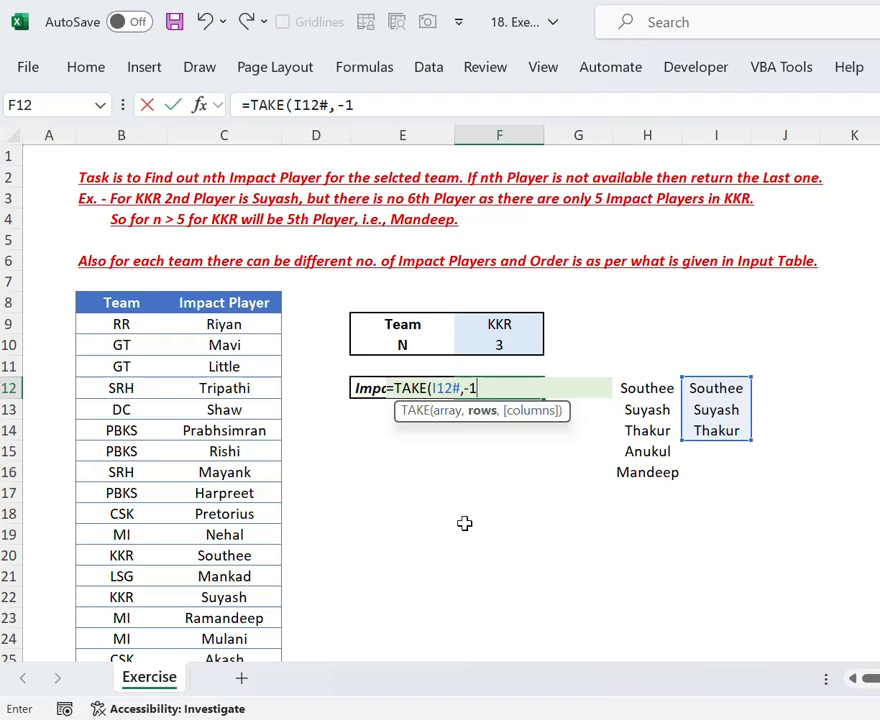
text())
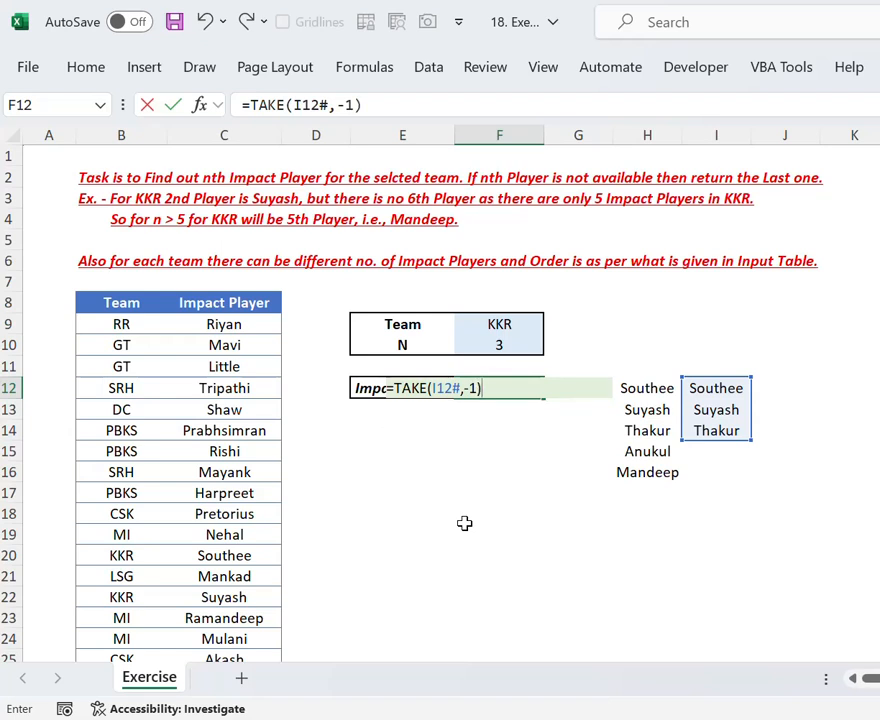
key(Return)
key(Up)
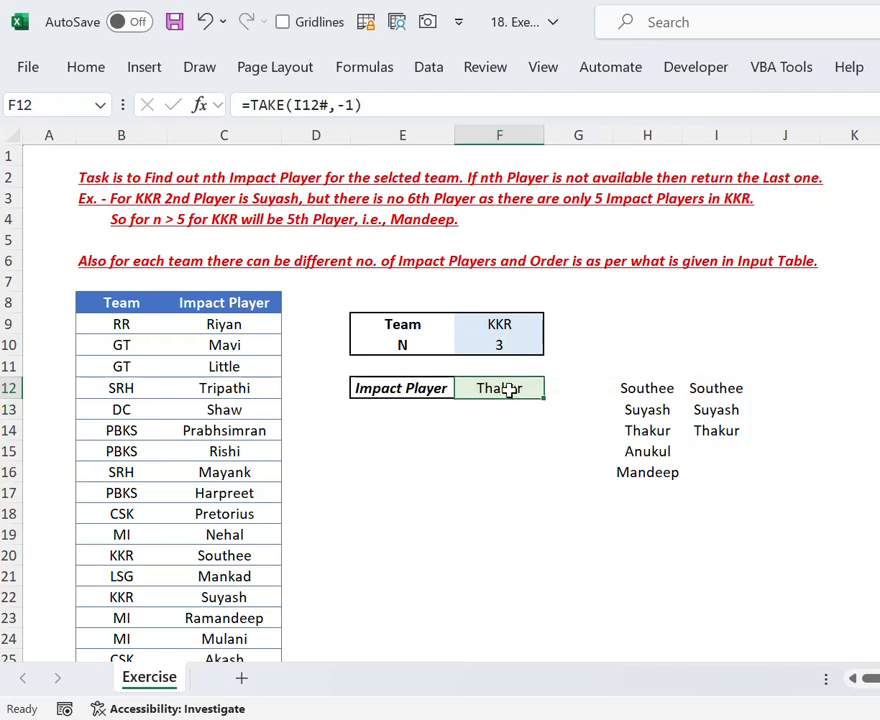
- Set N in F10 to 7 and check the player returned in F12 against the last entry of the filtered list
drag(703, 390, 730, 429)
click(507, 346)
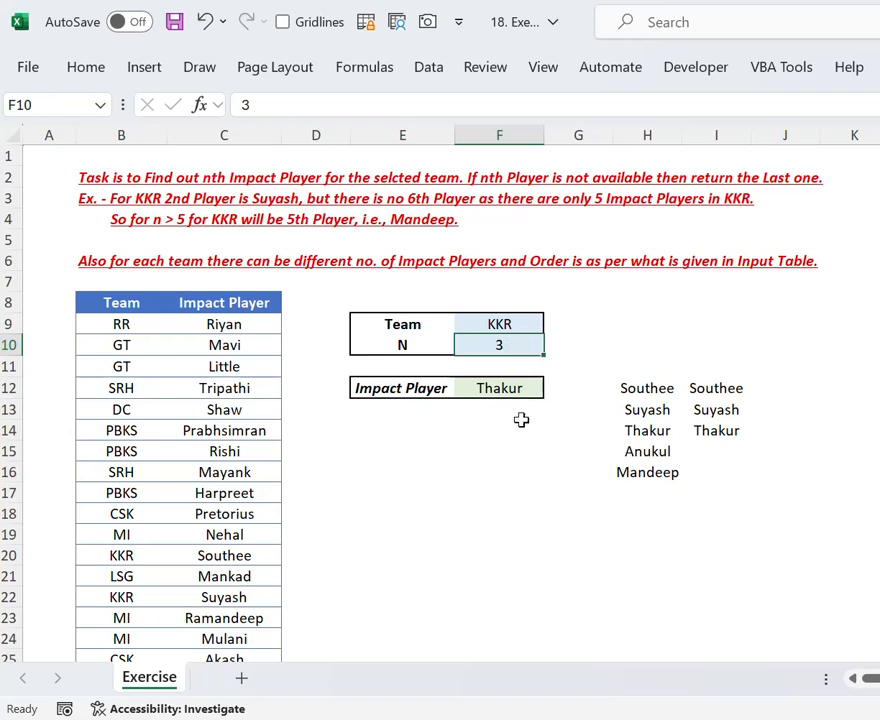
text(7)
key(Return)
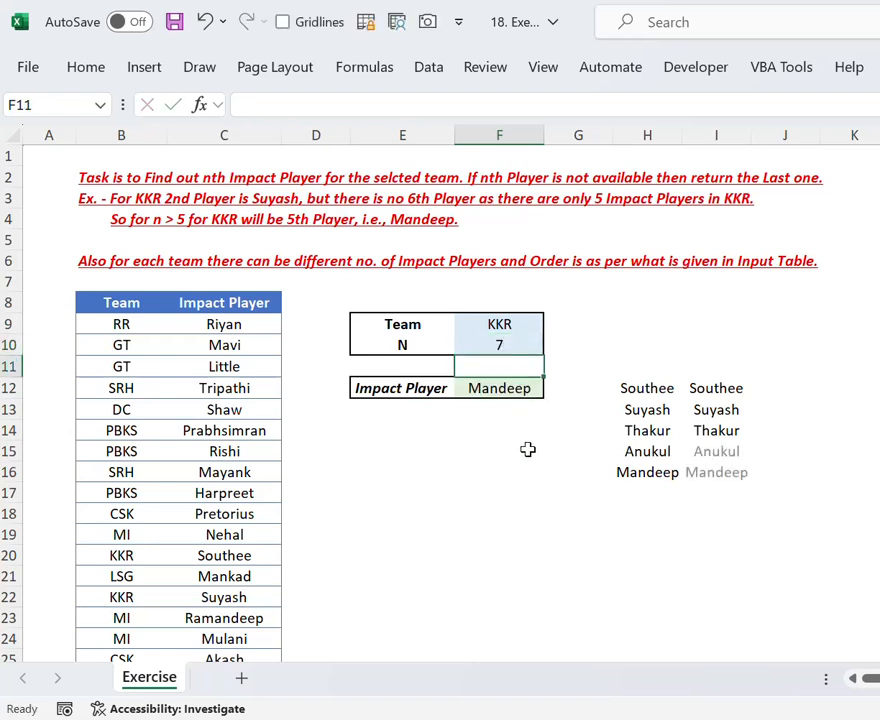
click(505, 390)
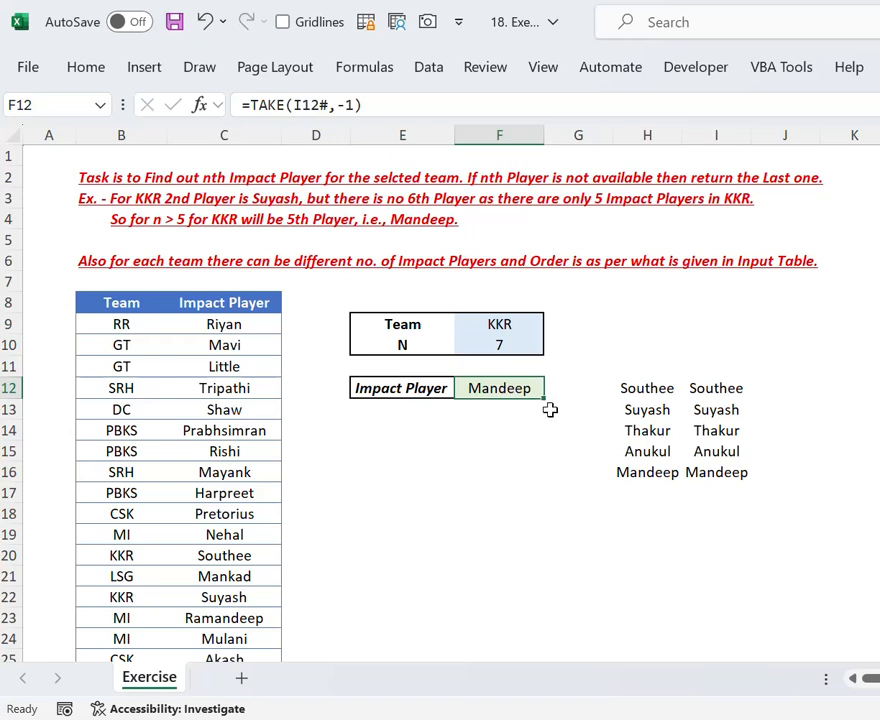
click(507, 343)
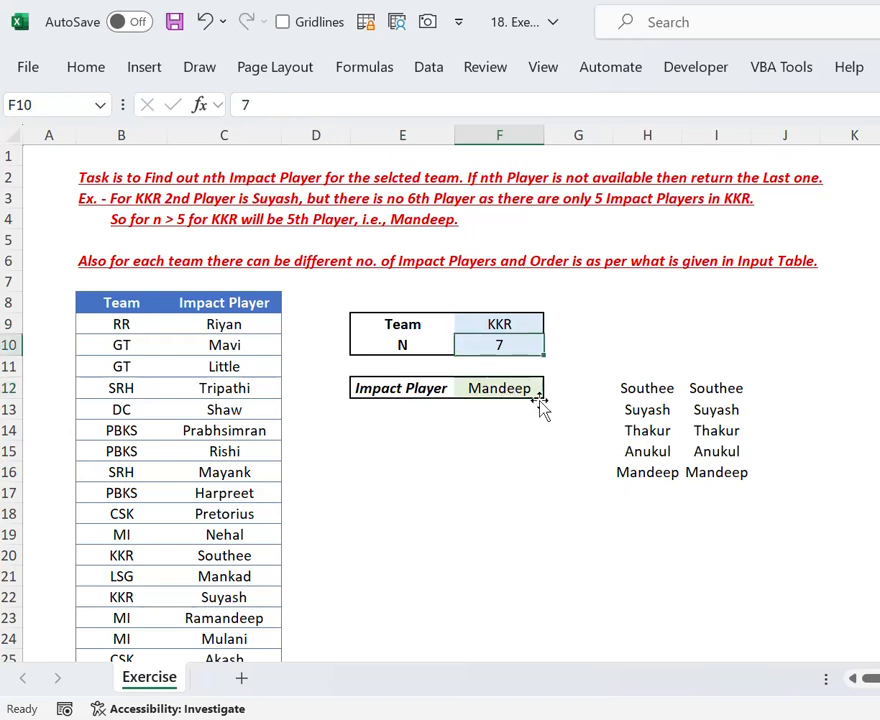
click(660, 477)
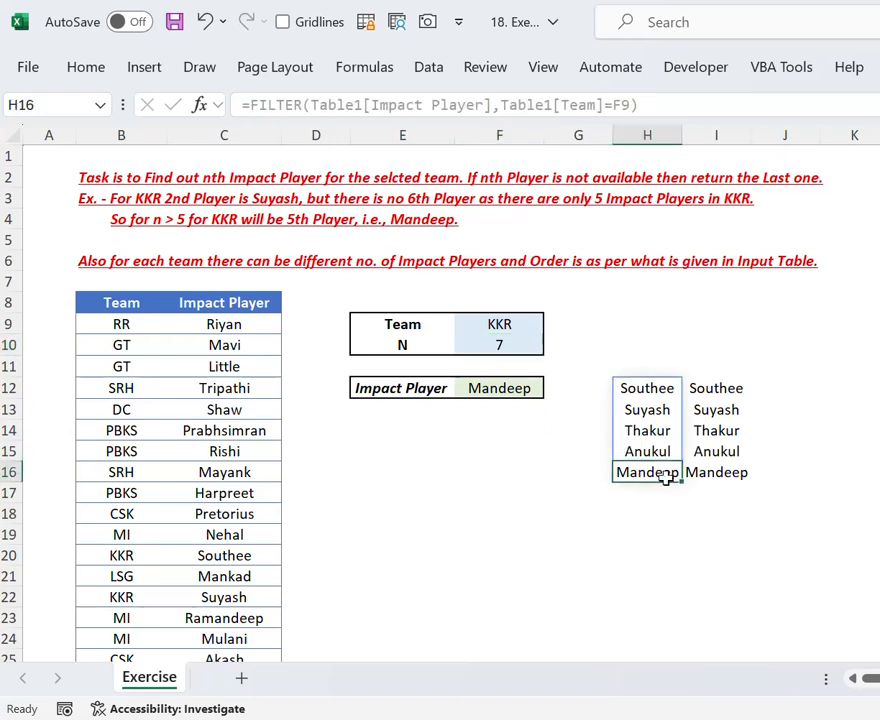
click(503, 345)
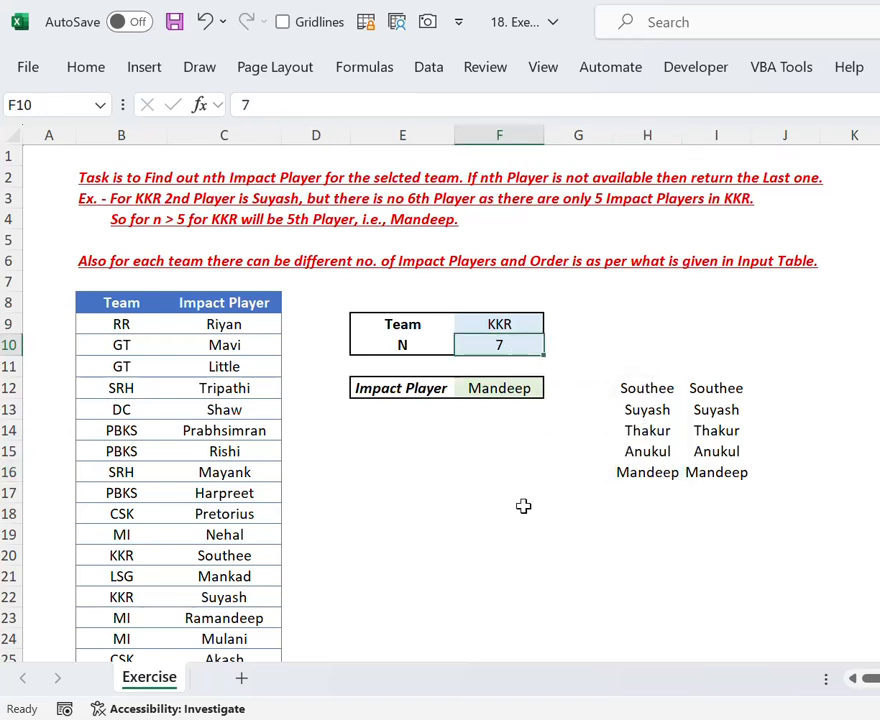
- Set N in F10 to 700 and check the impact player returned in F12
text(700)
key(Return)
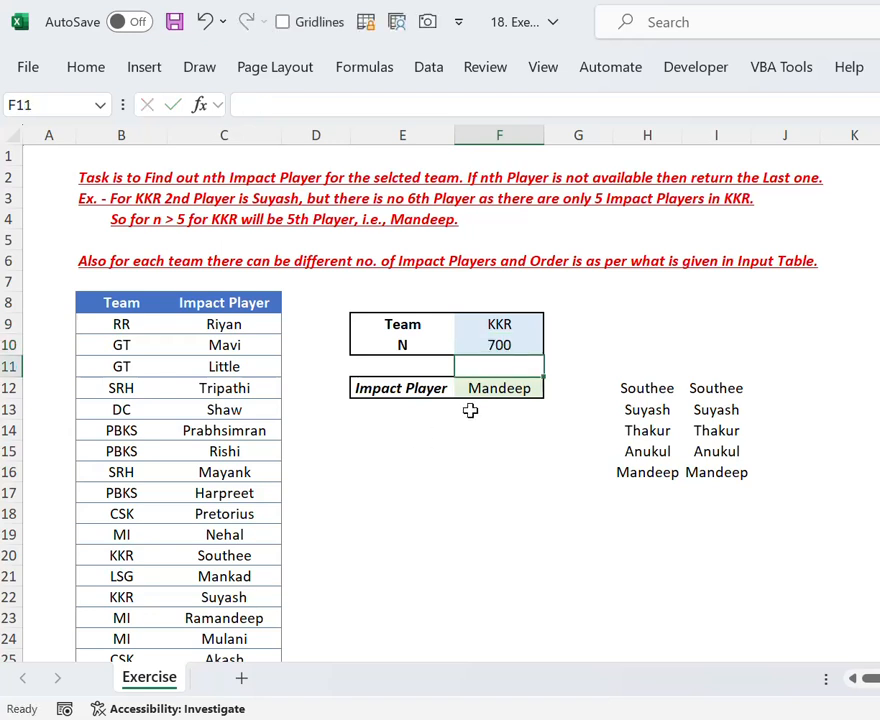
click(473, 395)
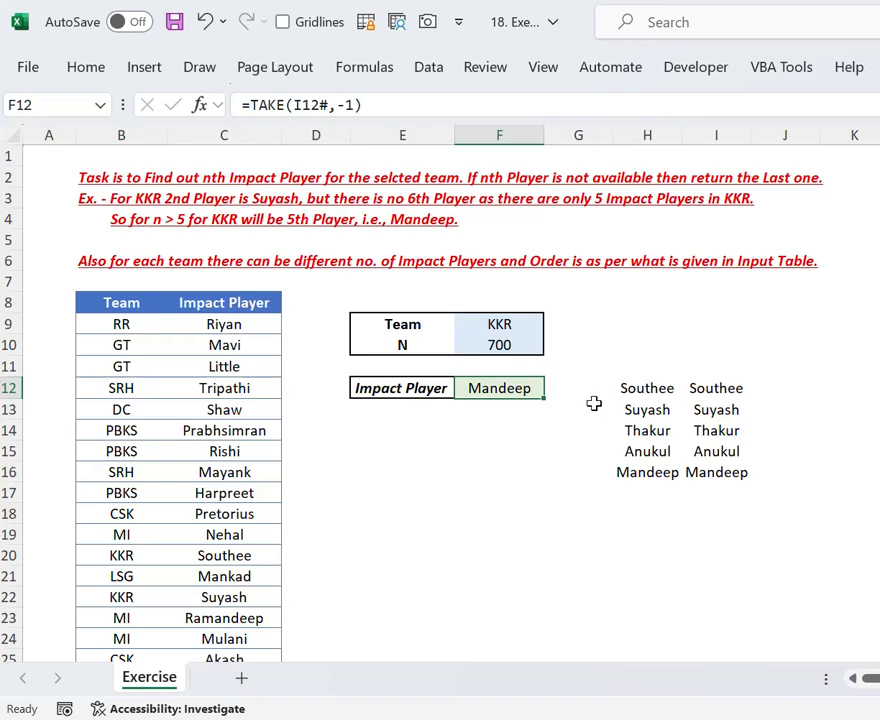
- Select team RR in F9 and compare the player in F12 with the last entry of the filtered list in column H
click(518, 327)
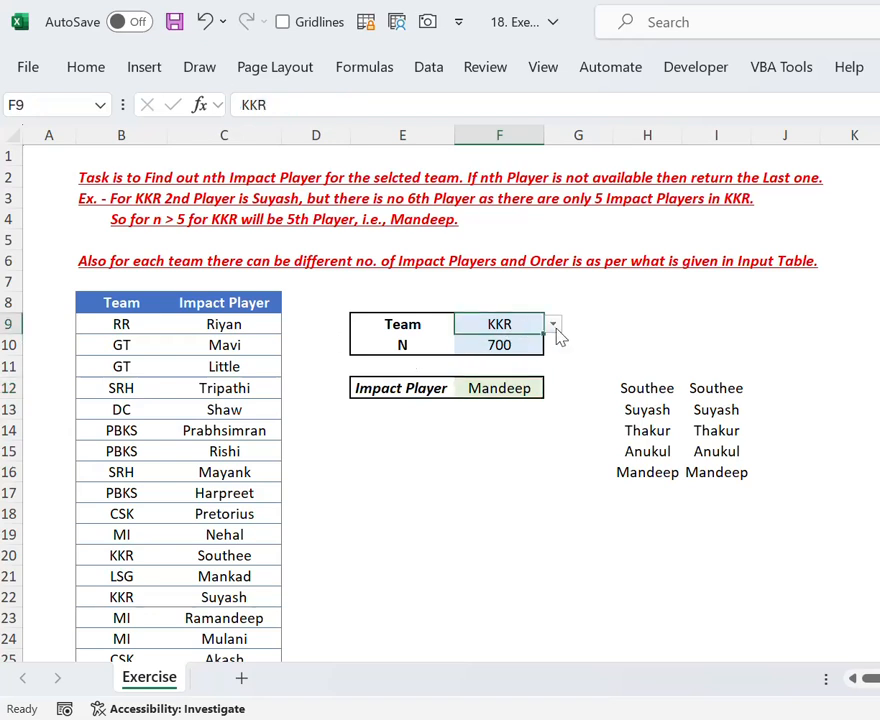
click(553, 324)
click(490, 345)
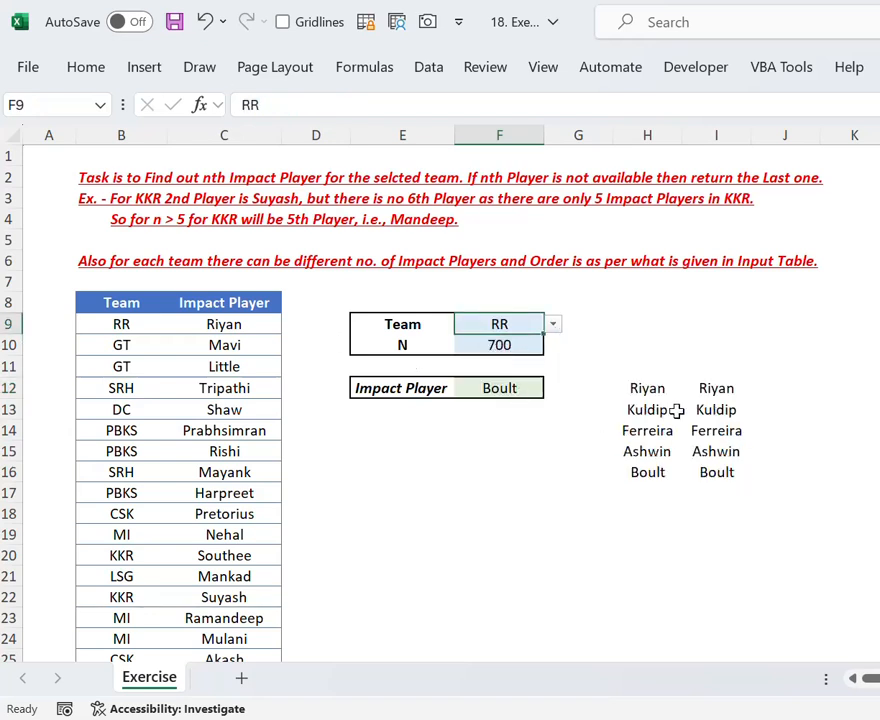
click(648, 390)
drag(650, 393, 656, 471)
click(499, 345)
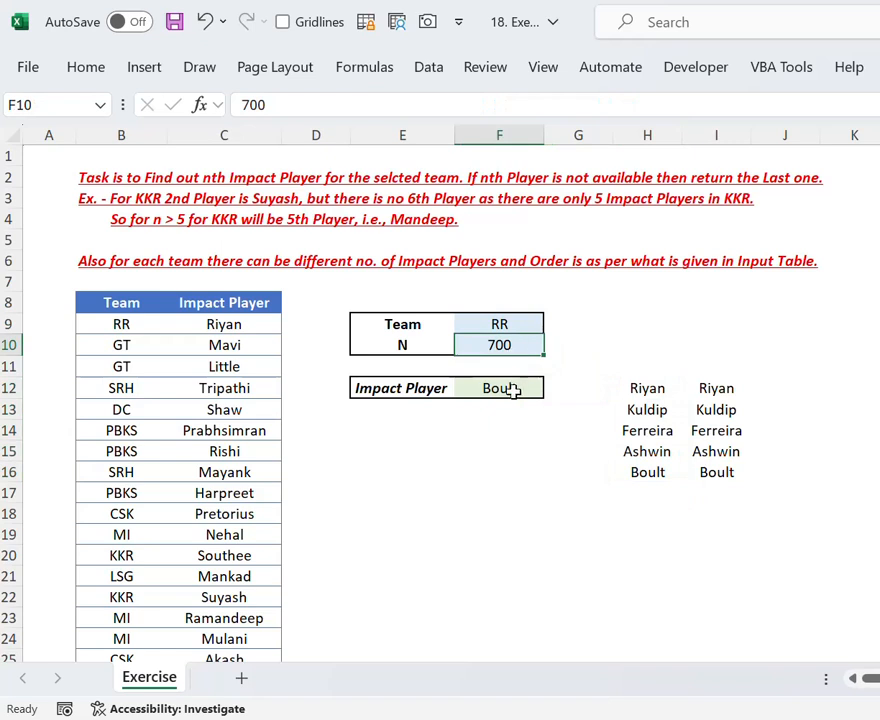
drag(632, 392, 646, 473)
click(527, 397)
click(652, 474)
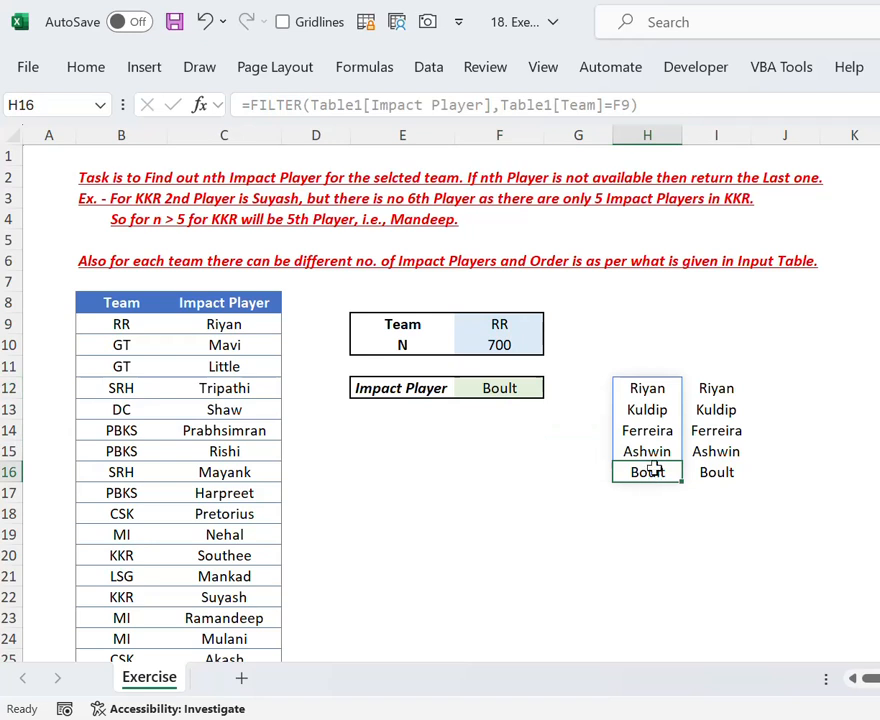
- Set N in F10 to 1 and check the player returned in F12 for team RR
click(513, 351)
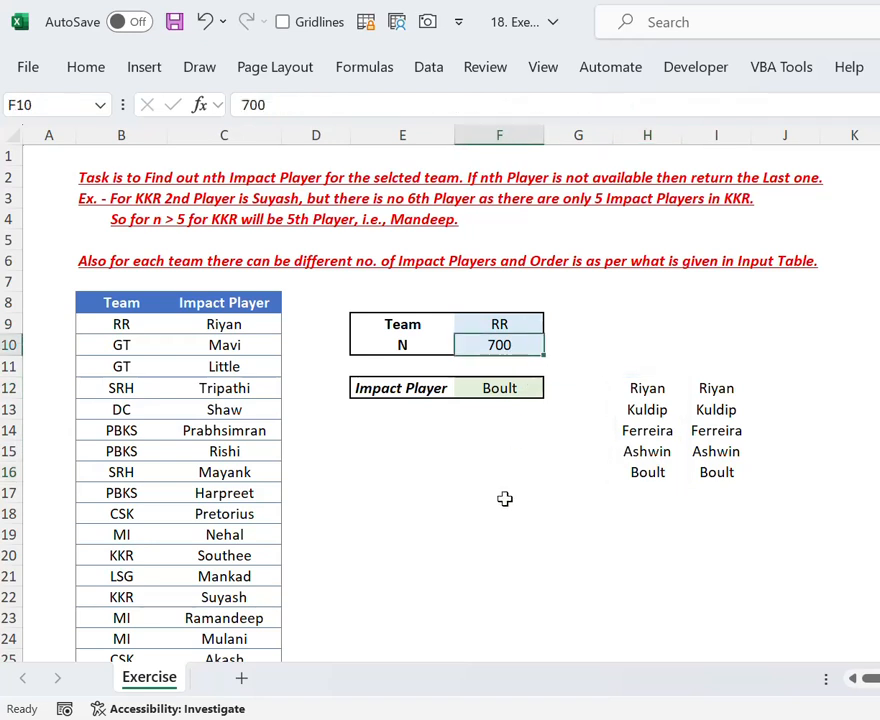
text(1)
key(Return)
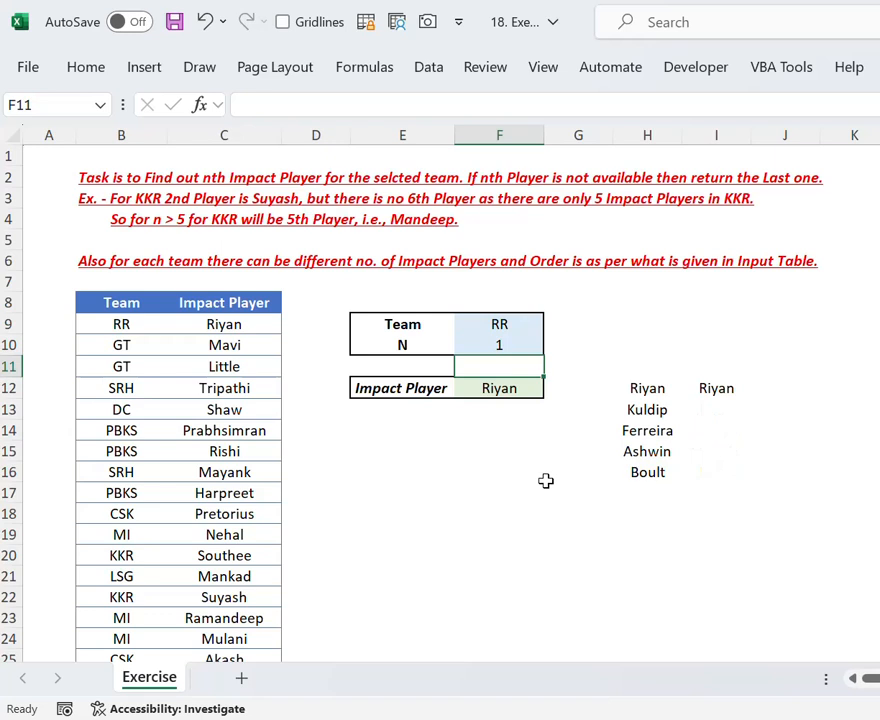
click(495, 387)
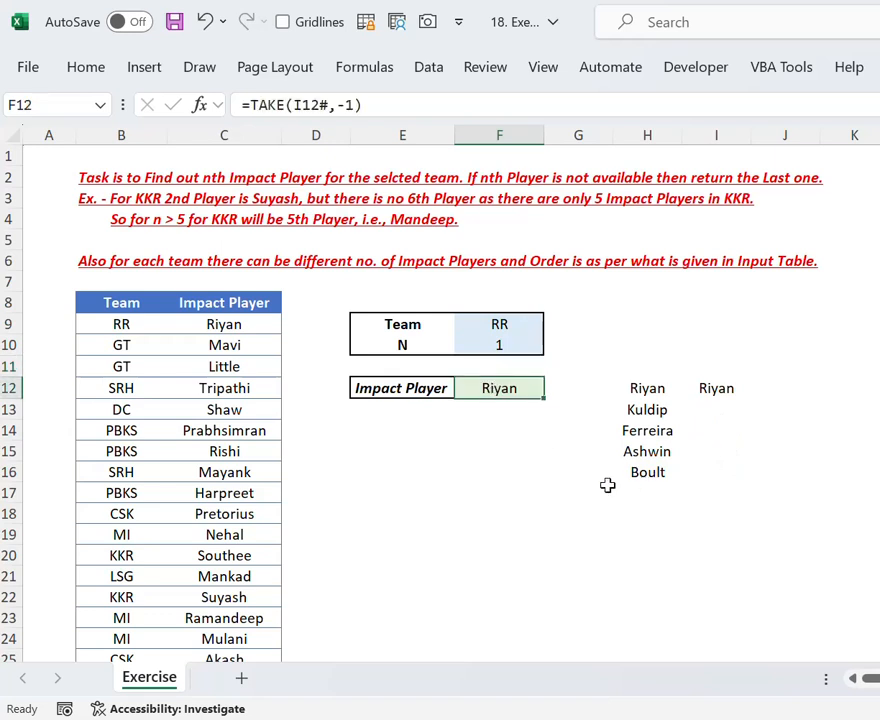
click(501, 346)
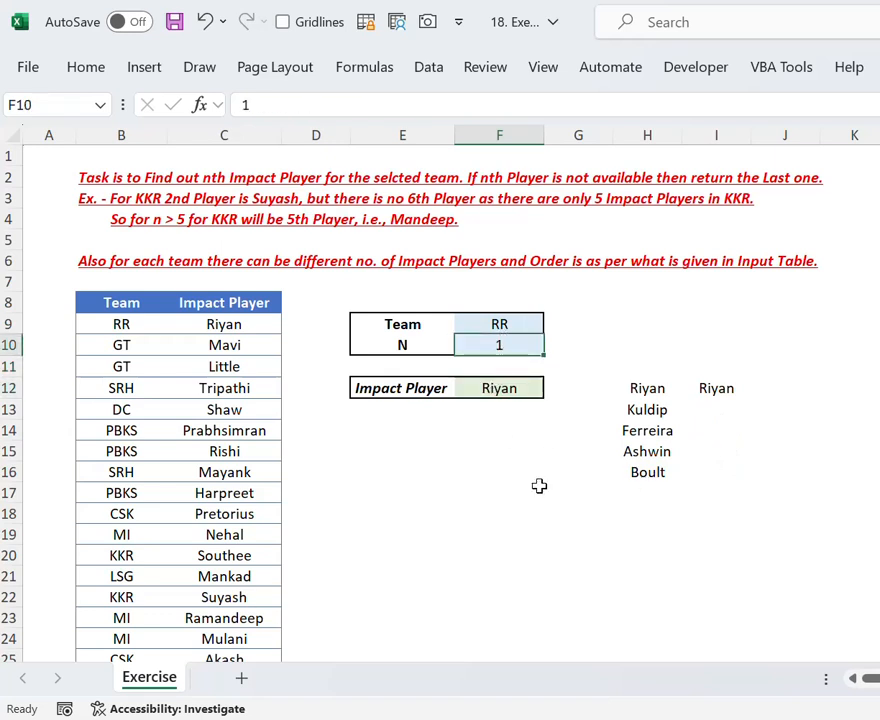
- Select team RCB in F9, set N in F10 to 3 and check the player returned in F12
click(536, 326)
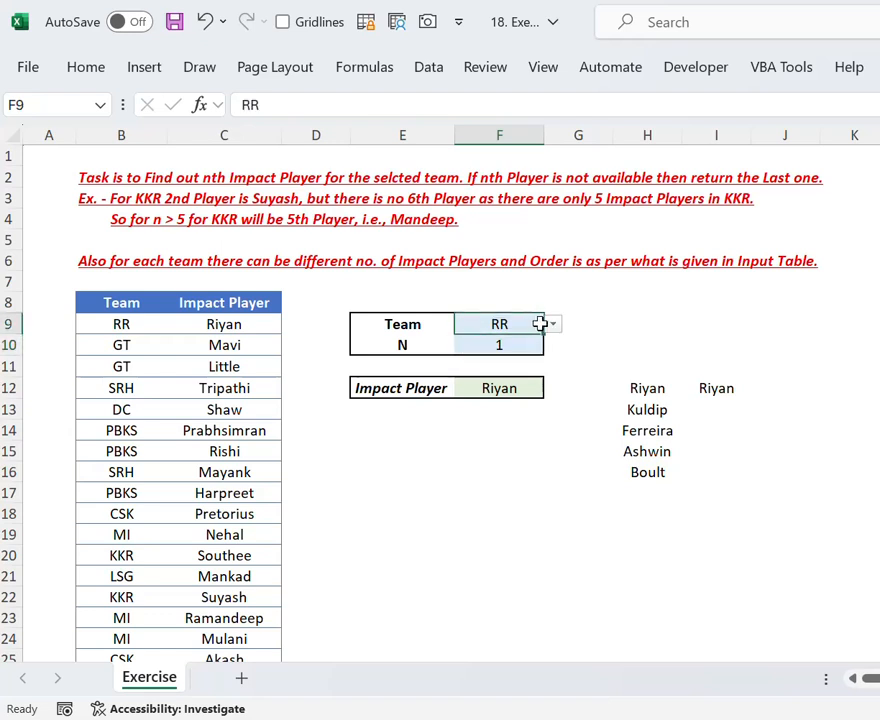
click(553, 325)
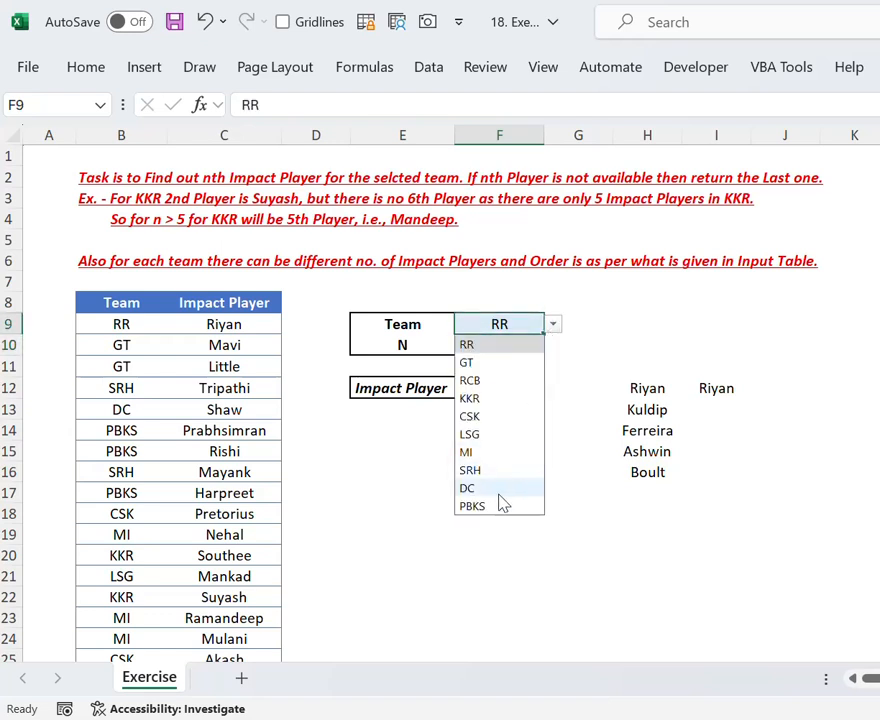
click(499, 381)
click(524, 347)
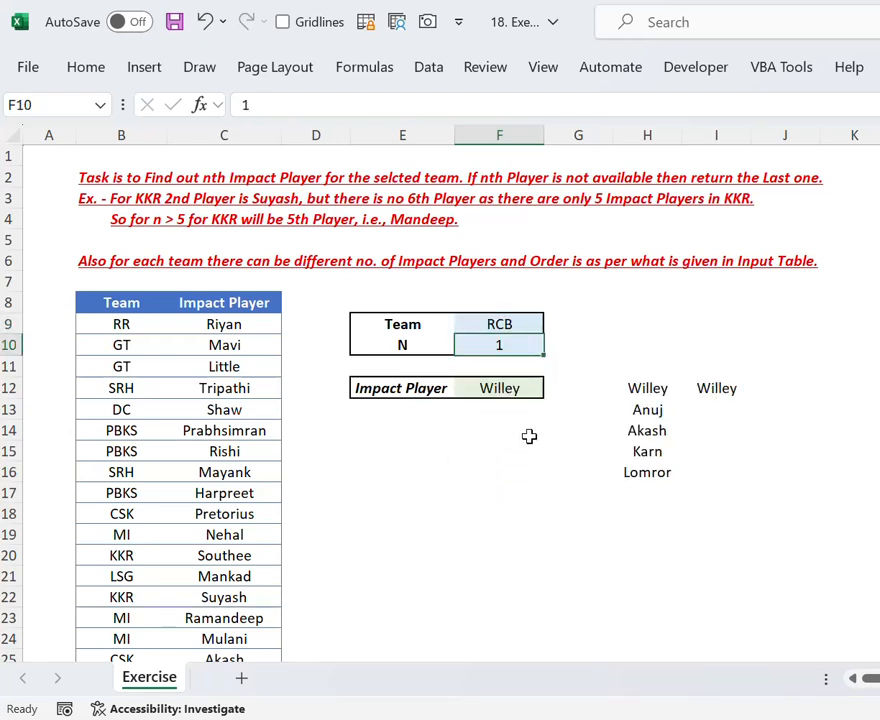
text(3)
key(Return)
click(530, 388)
- Set N in F10 to 4 and compare the player in F12 with the filtered list starting at H12
click(525, 344)
text(4)
key(Return)
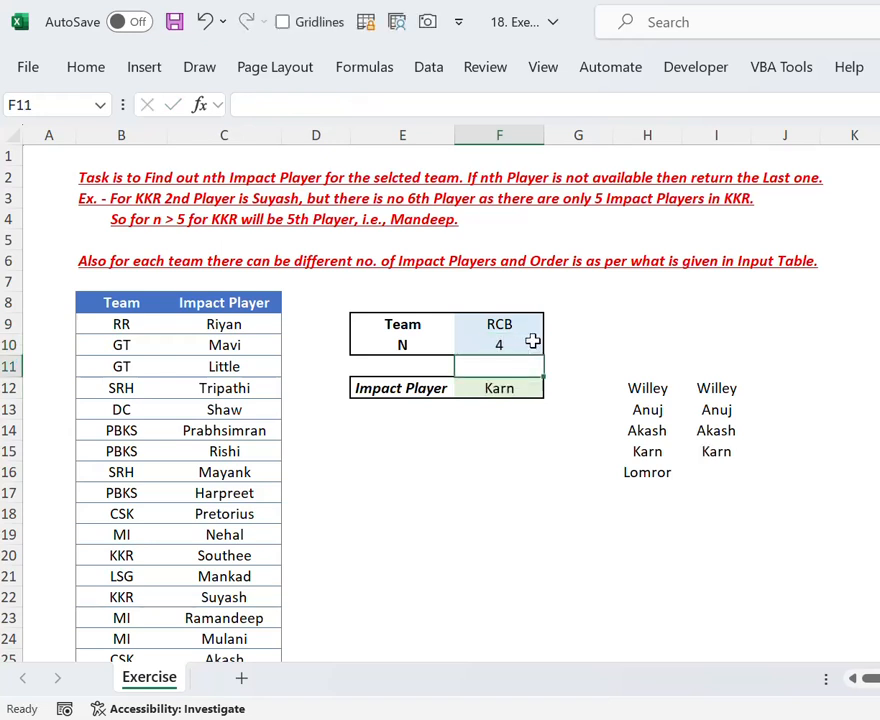
click(625, 385)
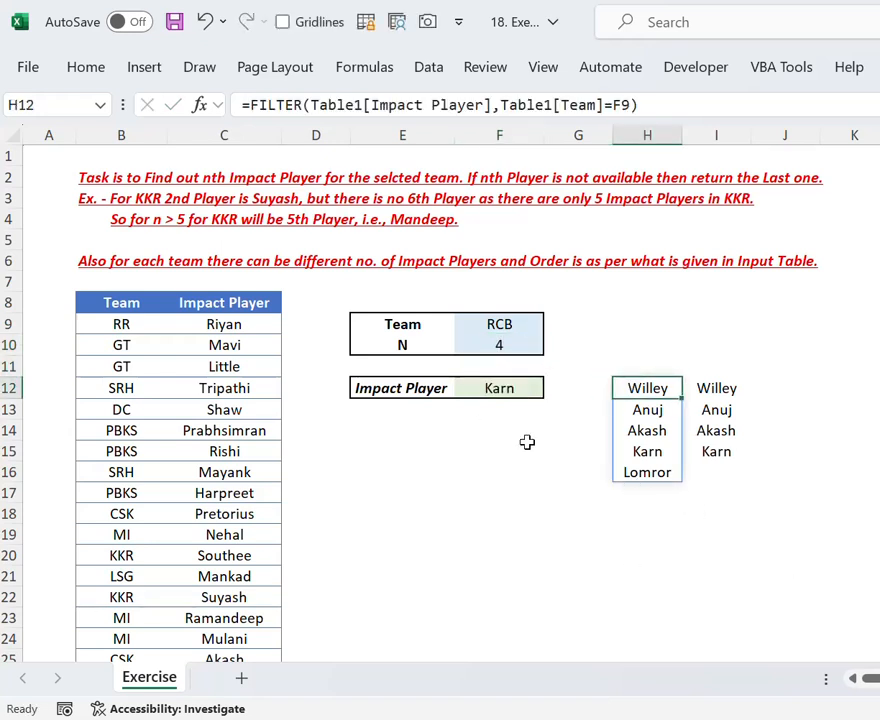
click(520, 394)
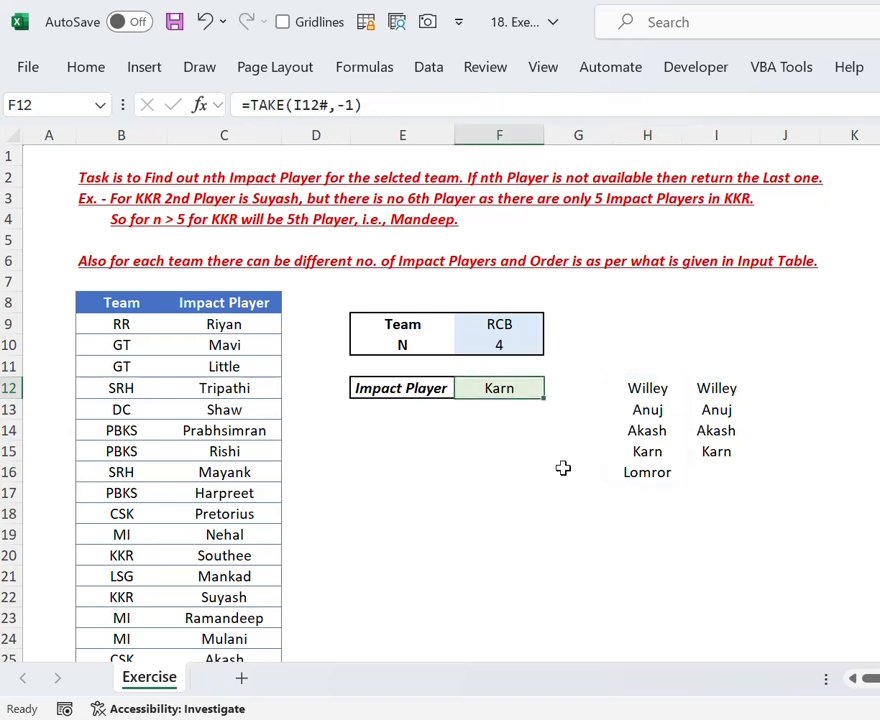
- Inspect the I12# array argument of the TAKE formula in F12 without changing it
click(322, 106)
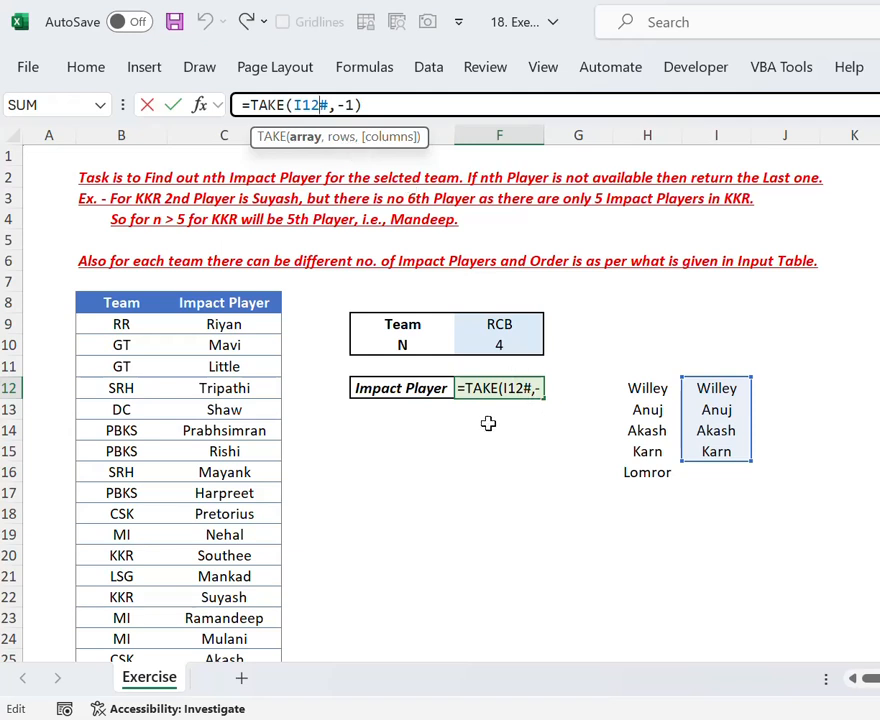
key(ctrl+Return)
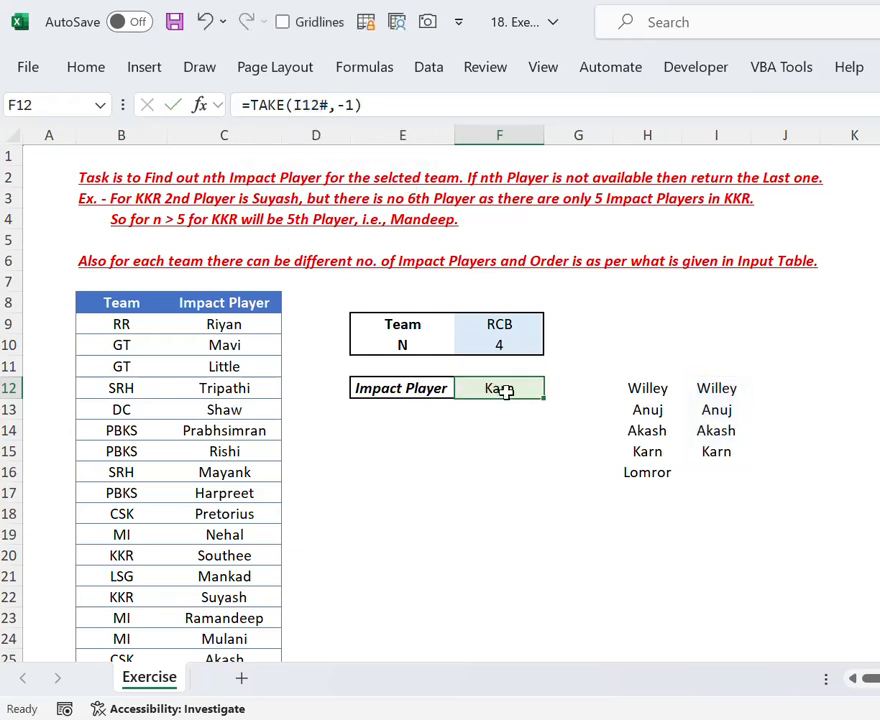
double_click(298, 106)
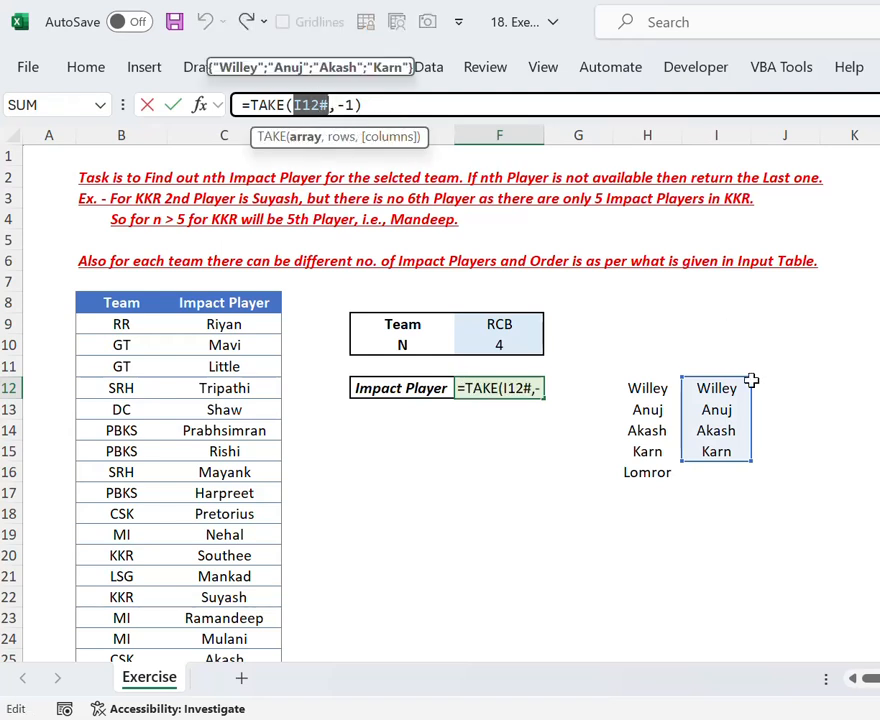
key(Escape)
- Replace I12# in the F12 formula with the TAKE formula copied from I12, giving =TAKE(TAKE(H12#,F10),-1)
click(716, 390)
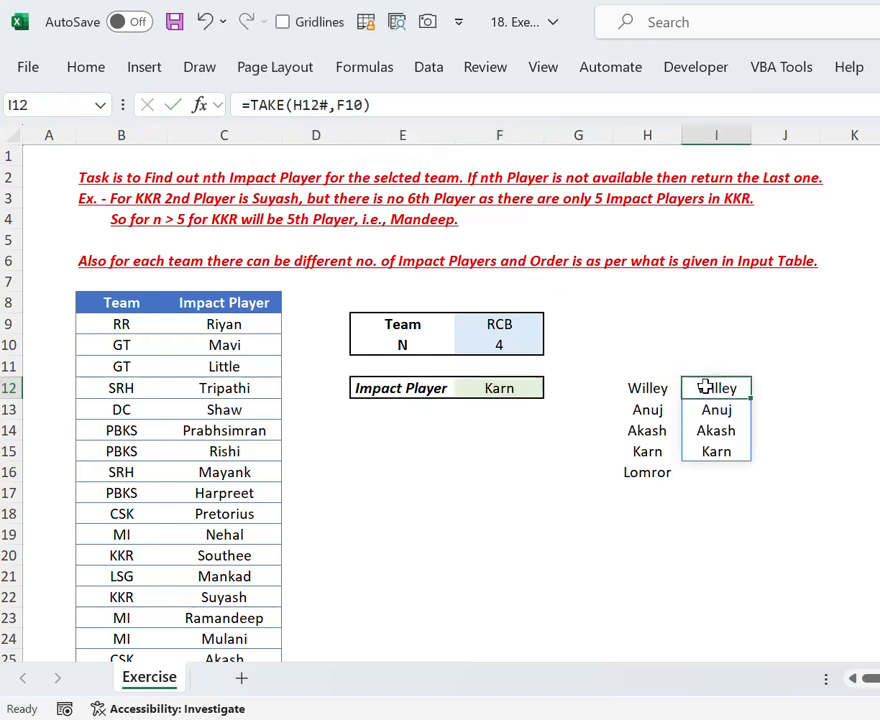
drag(374, 104, 240, 115)
key(ctrl+c)
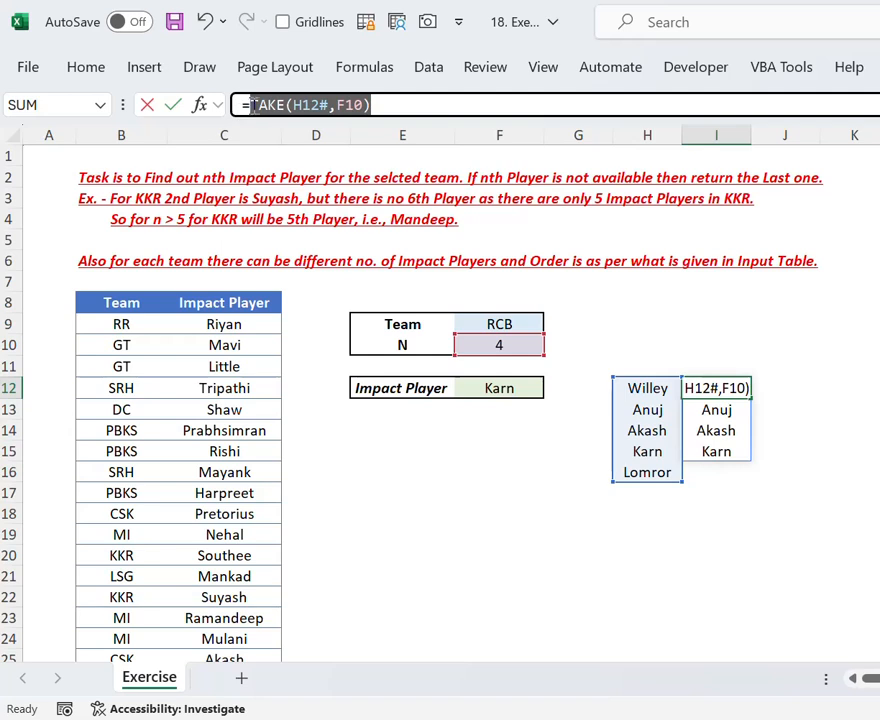
key(Escape)
click(502, 388)
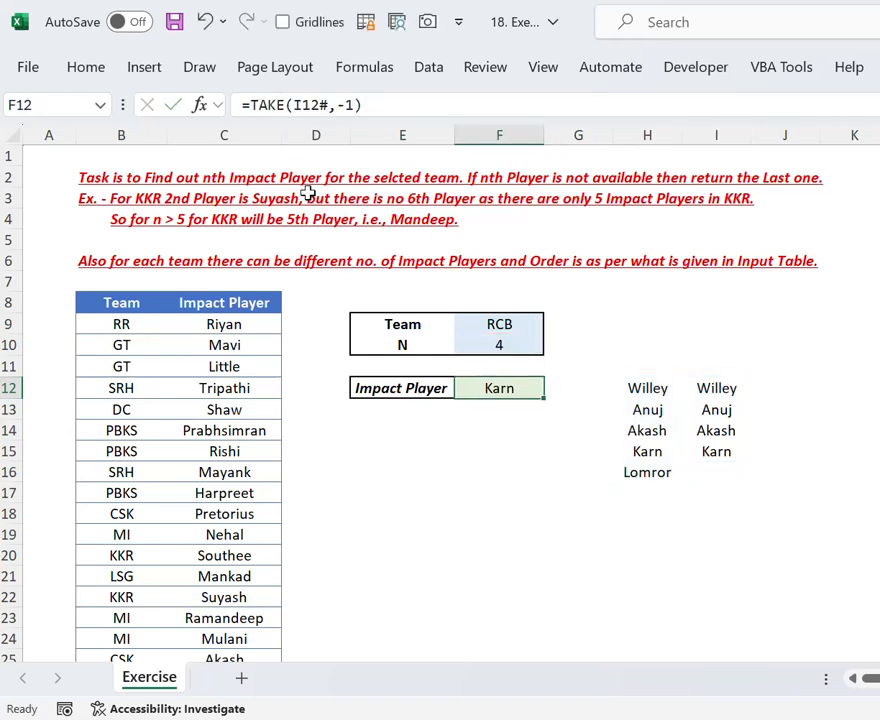
click(299, 104)
drag(293, 104, 325, 113)
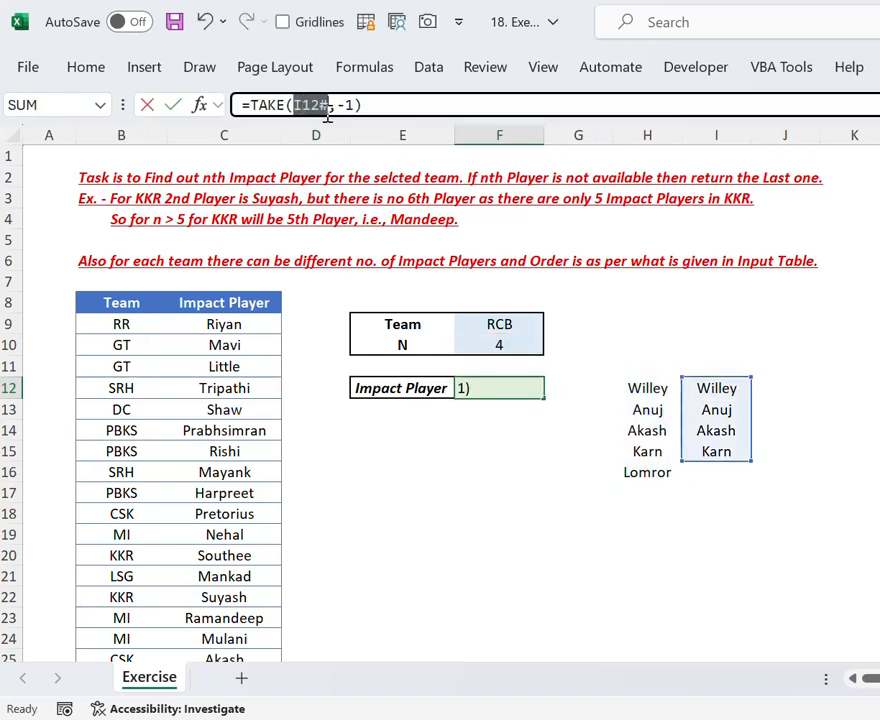
key(ctrl+v)
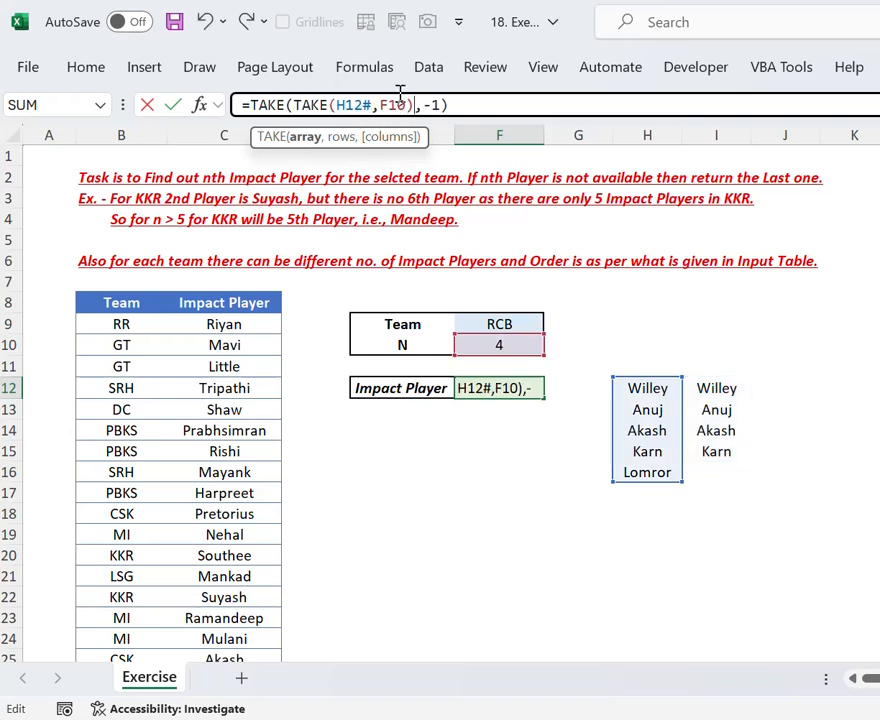
key(Return)
key(Up)
- Replace H12# in F12 with the FILTER formula copied from H12, giving =TAKE(TAKE(FILTER(Table1[Impact Player],Table1[Team]=F9),F10),-1), and review it
click(347, 104)
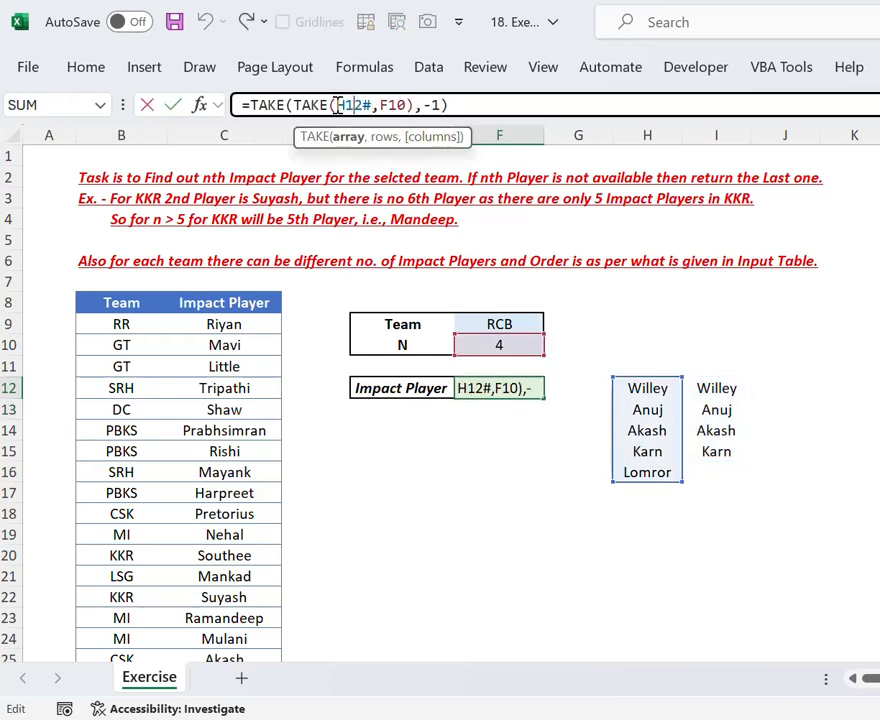
double_click(343, 105)
key(Escape)
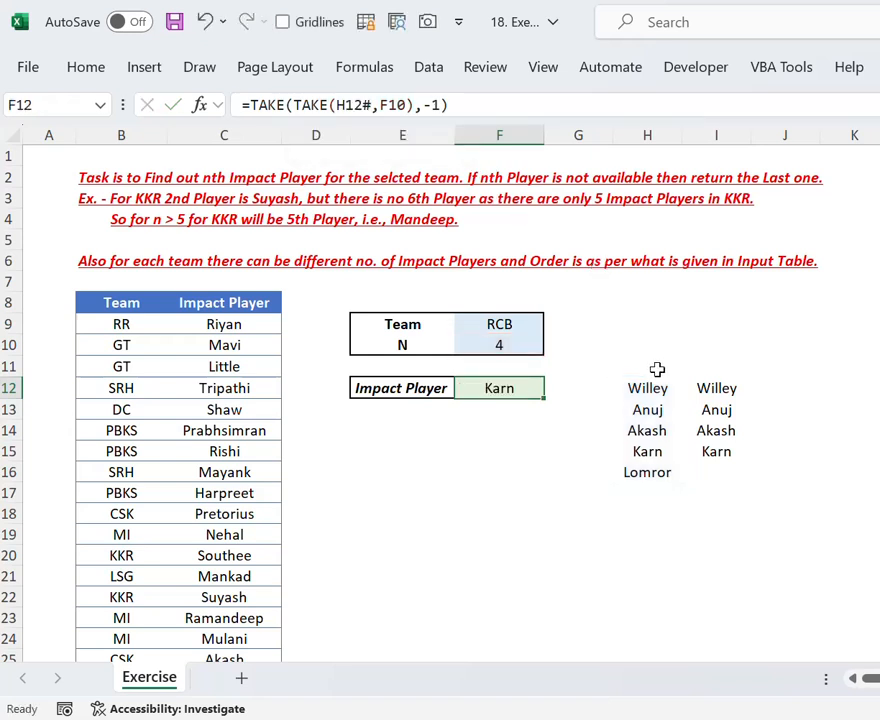
click(648, 388)
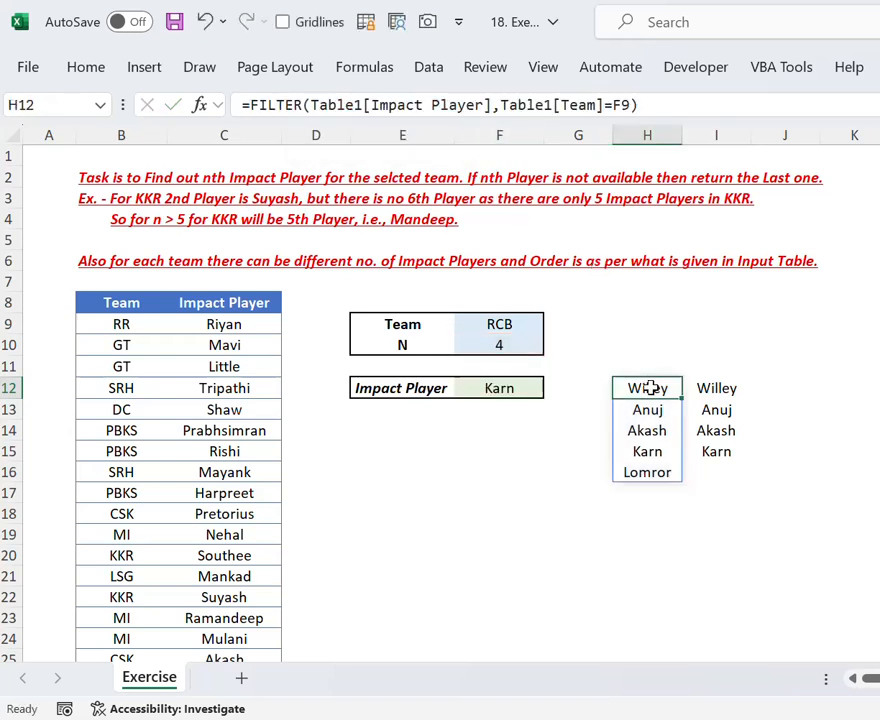
drag(640, 104, 251, 112)
key(ctrl+c)
key(Escape)
click(515, 386)
double_click(338, 104)
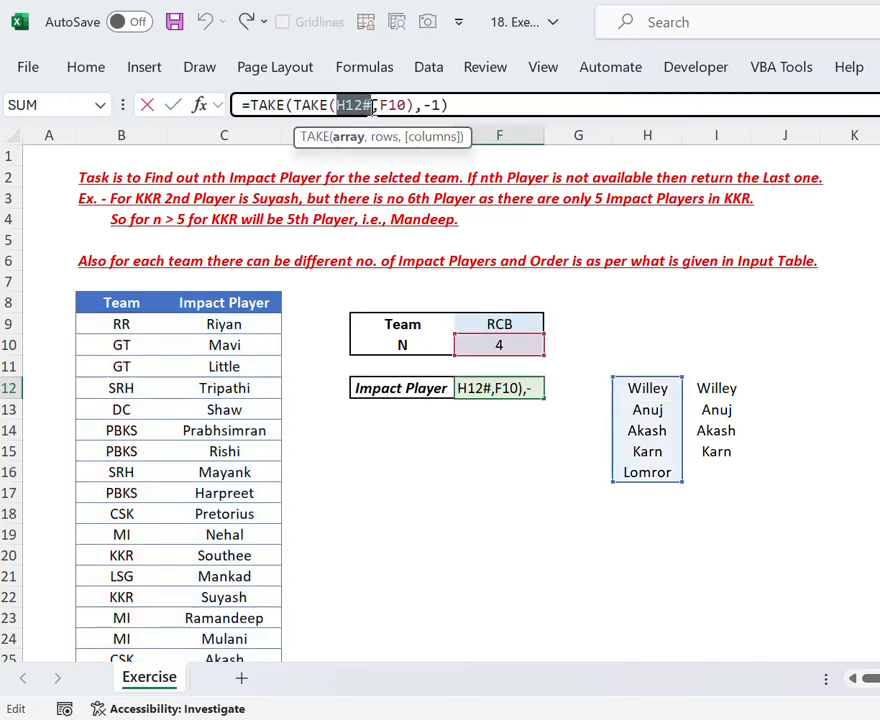
key(ctrl+v)
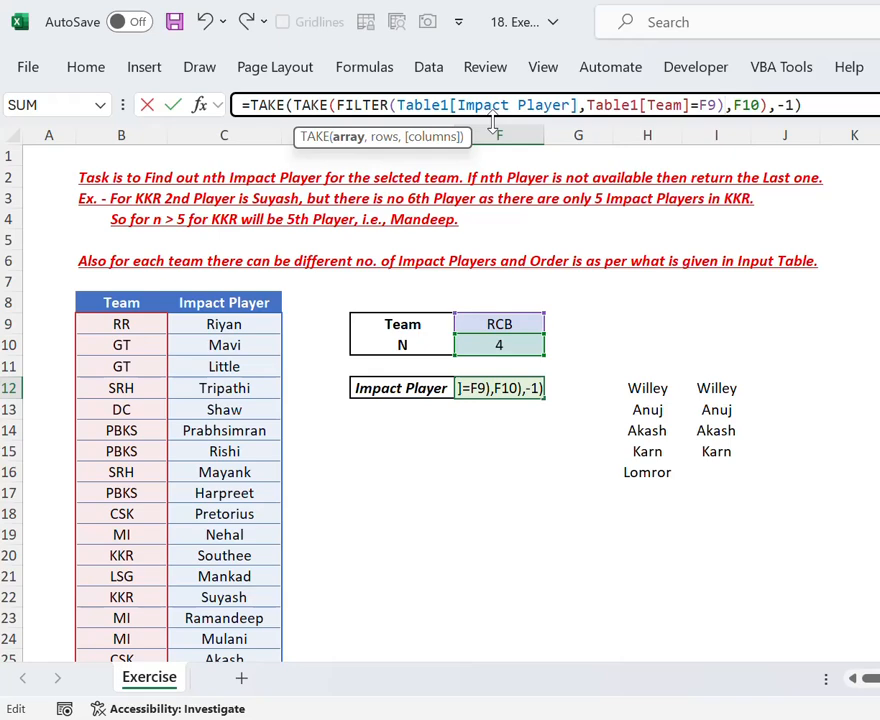
key(Return)
key(Up)
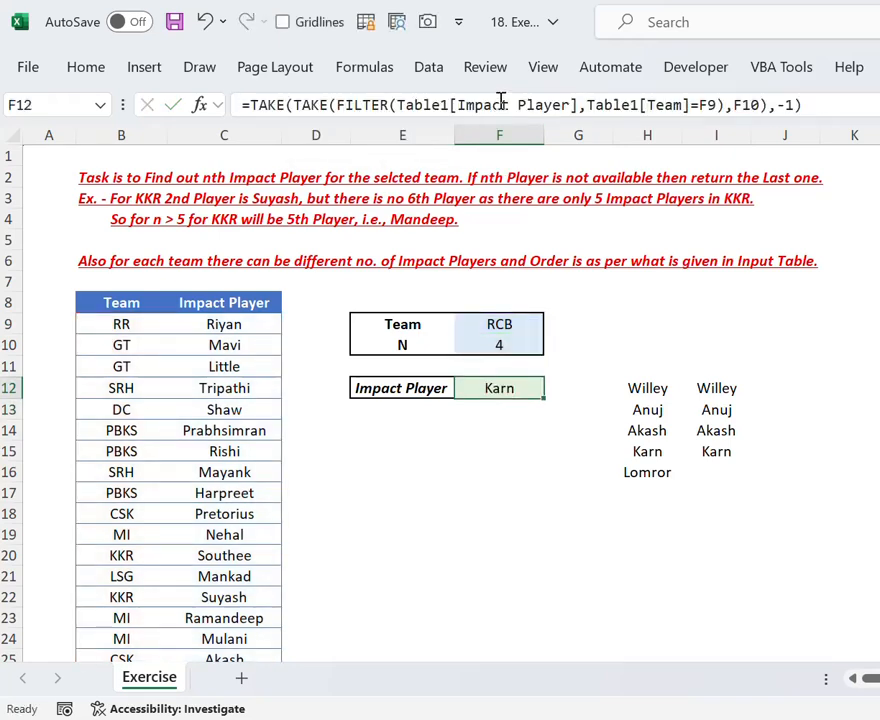
click(503, 104)
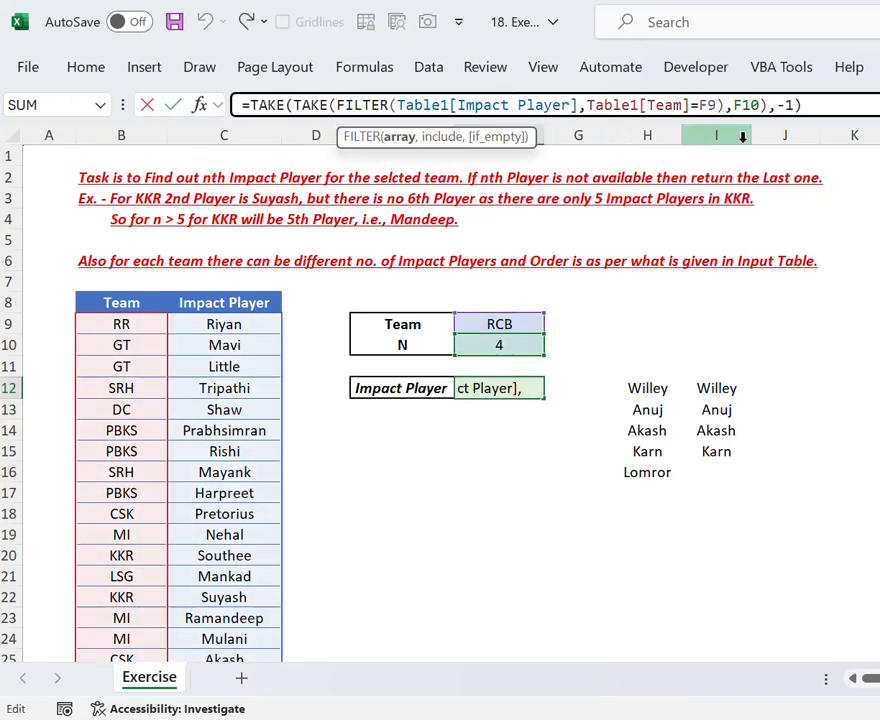
key(Escape)
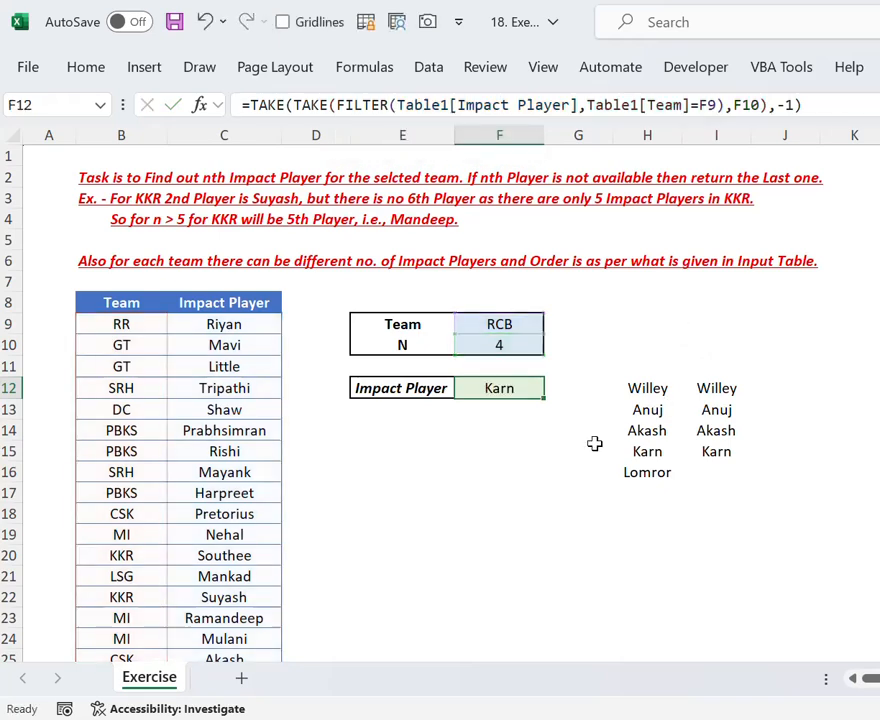
- Select team LSG in F9 and compare the player in F12 with the helper lists in columns H and I
click(510, 322)
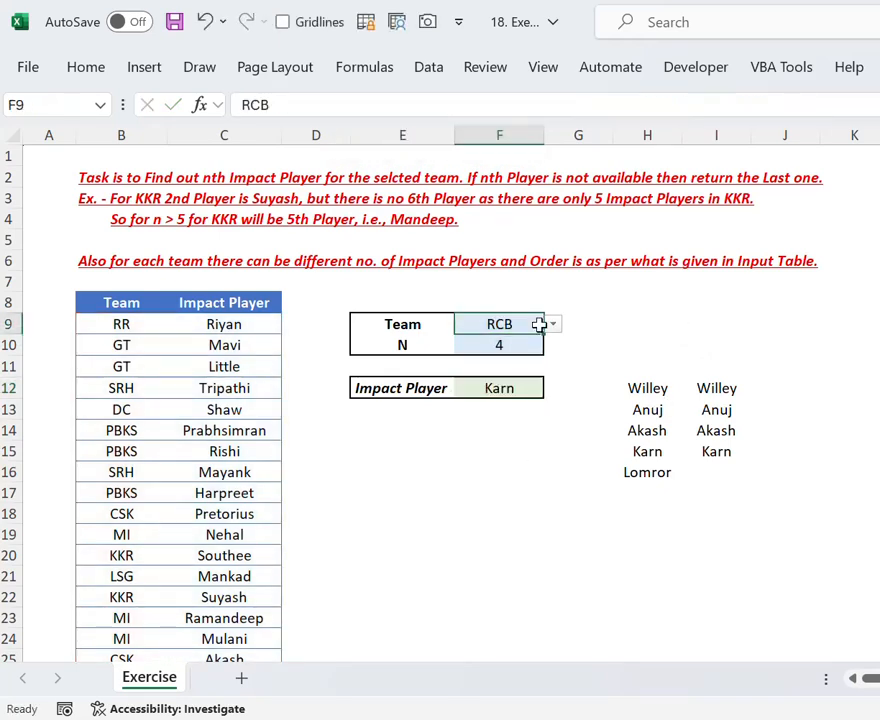
click(553, 324)
click(505, 435)
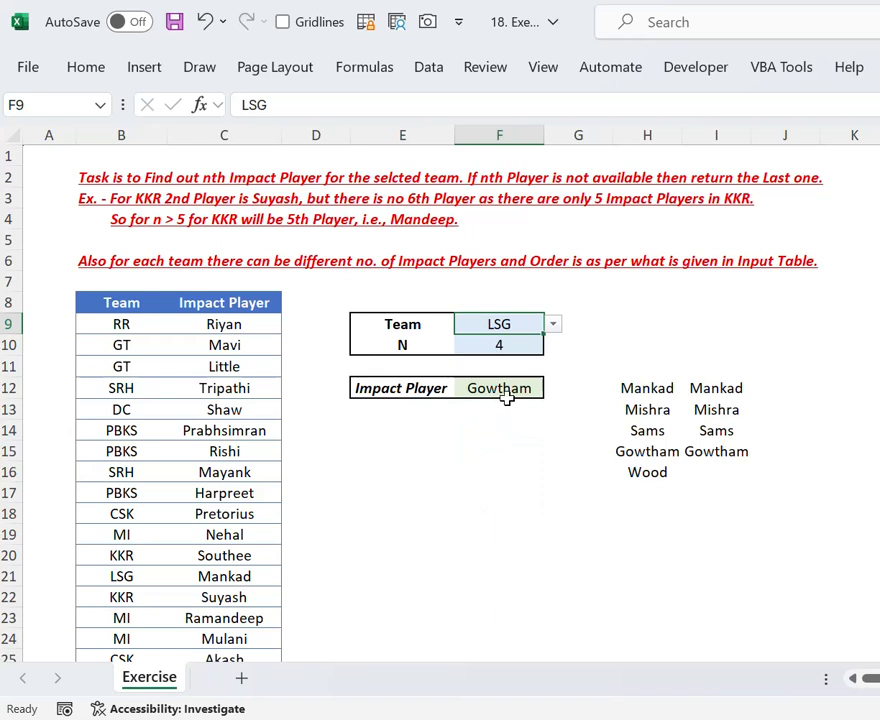
click(507, 395)
drag(670, 452, 664, 388)
click(721, 407)
click(686, 390)
click(524, 396)
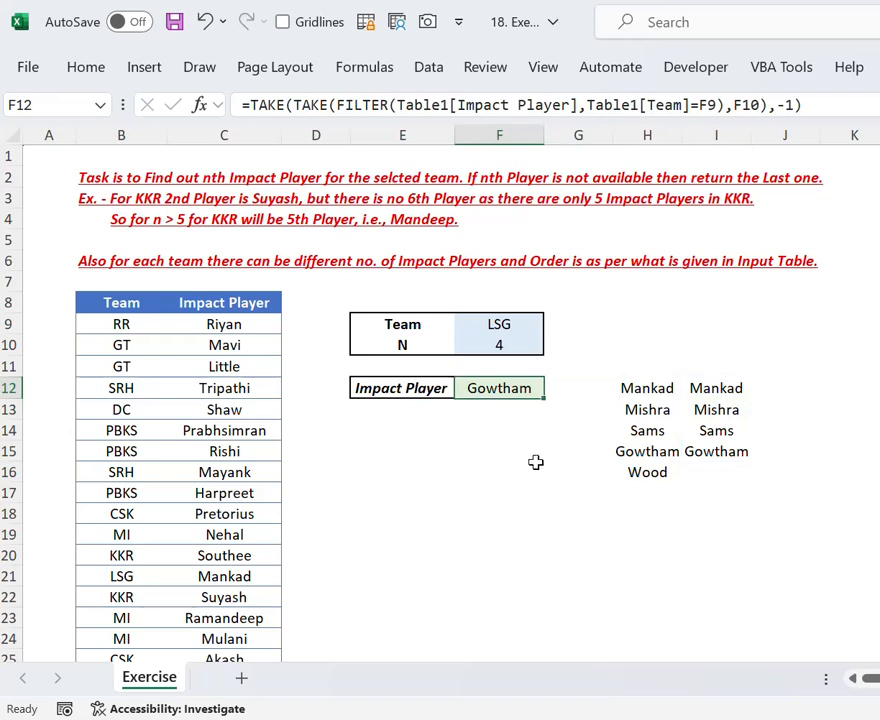